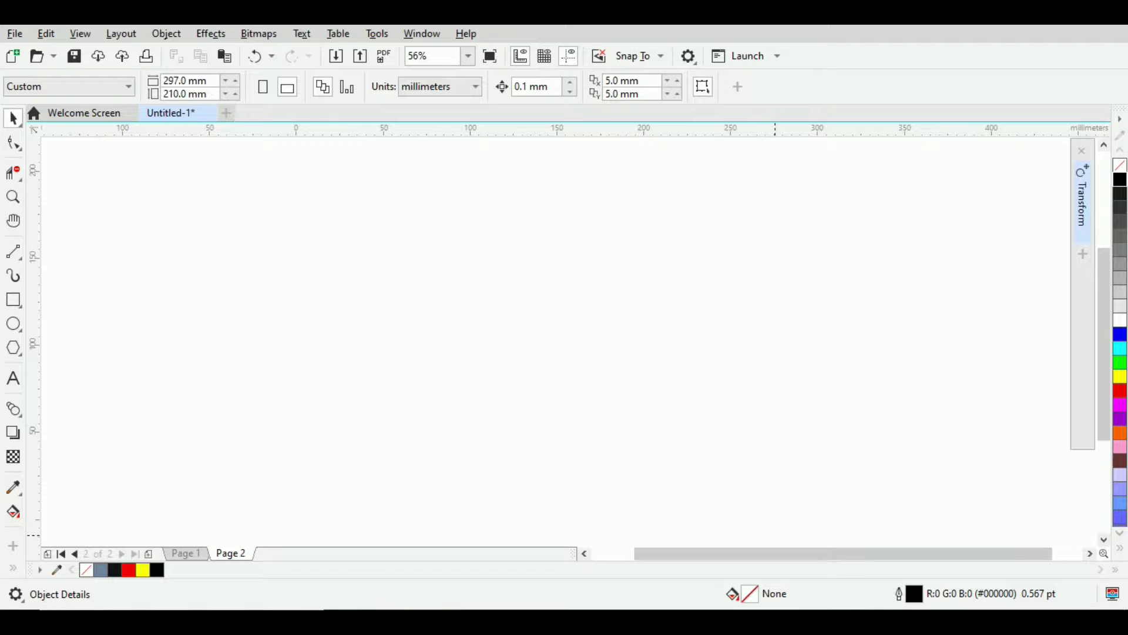
# Glance at the finished arrow design on Page 1, return to Page 2 and turn on its page border
pyautogui.click(186, 554)
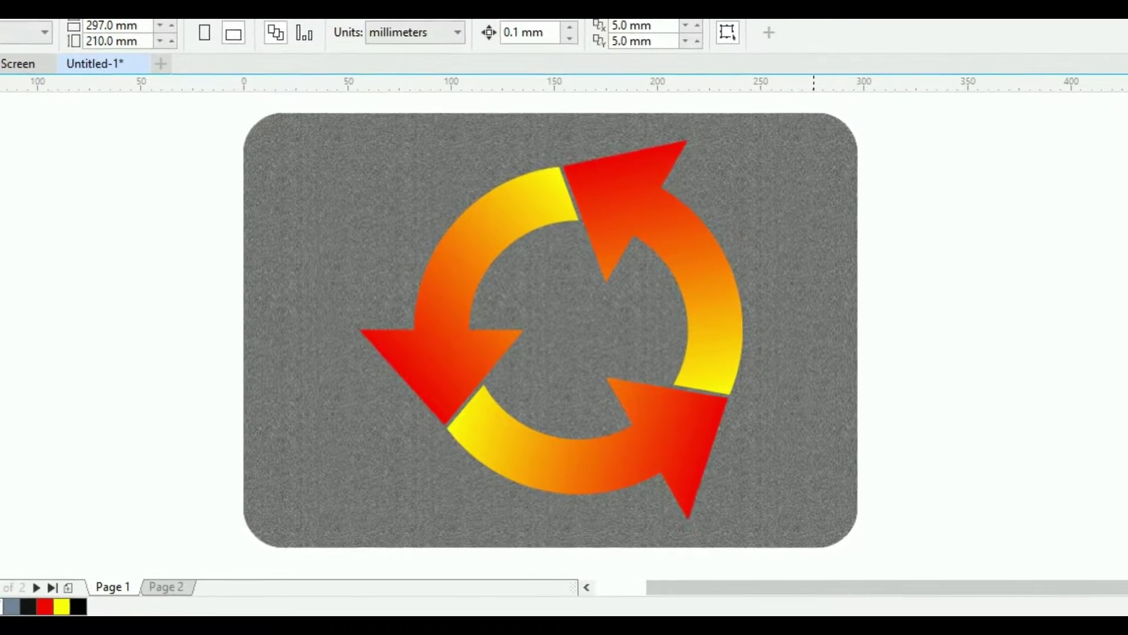
pyautogui.click(166, 587)
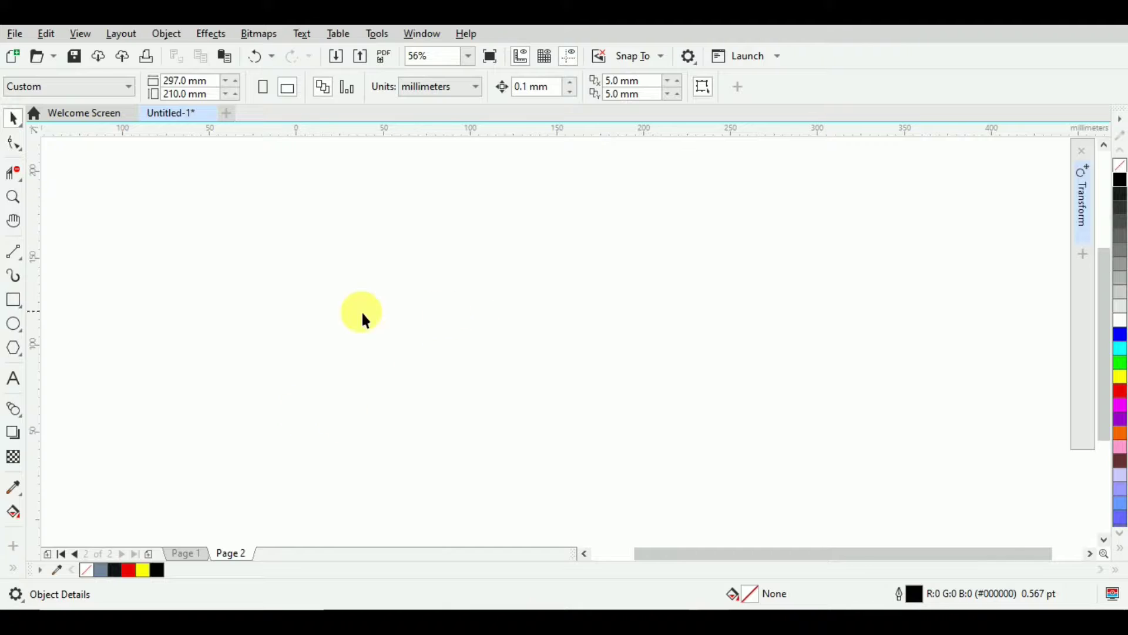
pyautogui.click(82, 36)
pyautogui.moveTo(200, 322)
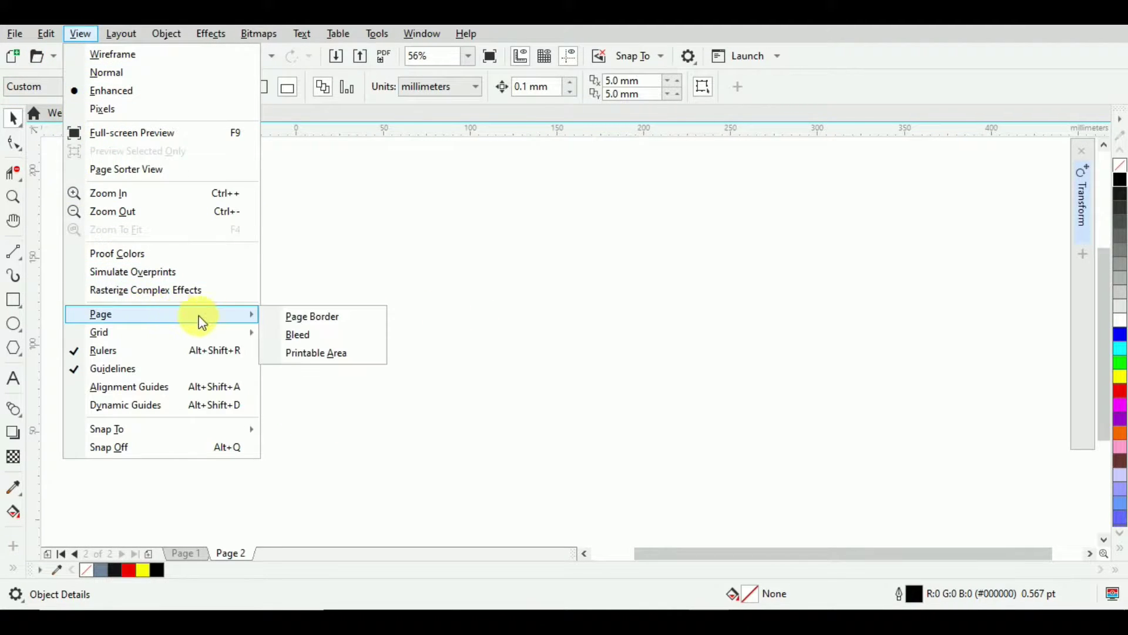
pyautogui.click(372, 315)
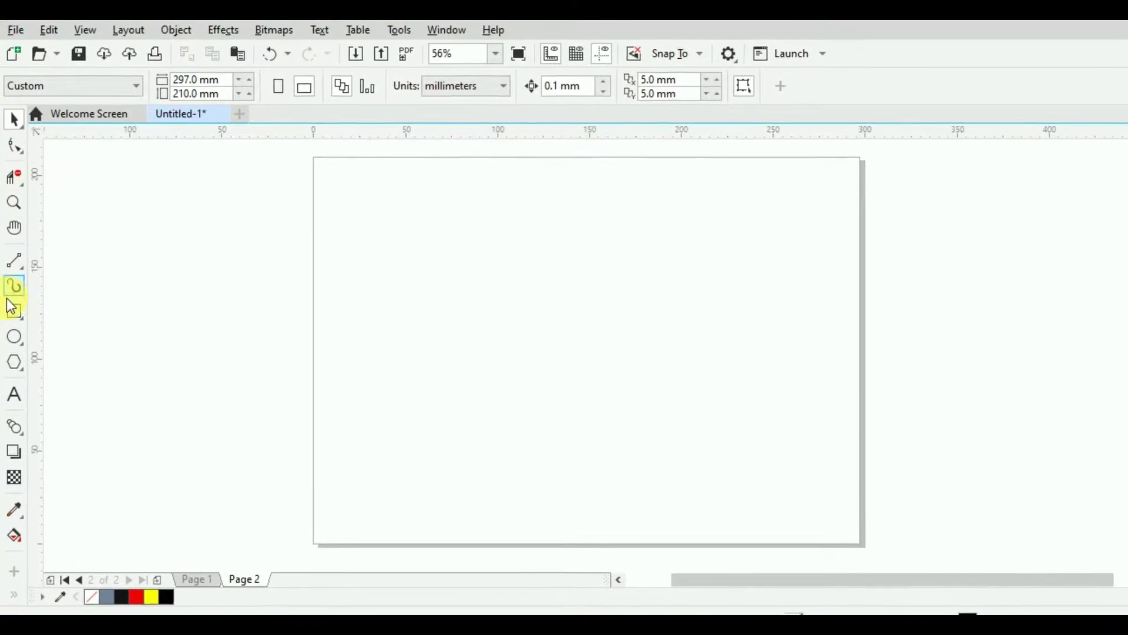
# Draw a circle about 190 mm in diameter on the blank page
pyautogui.click(14, 337)
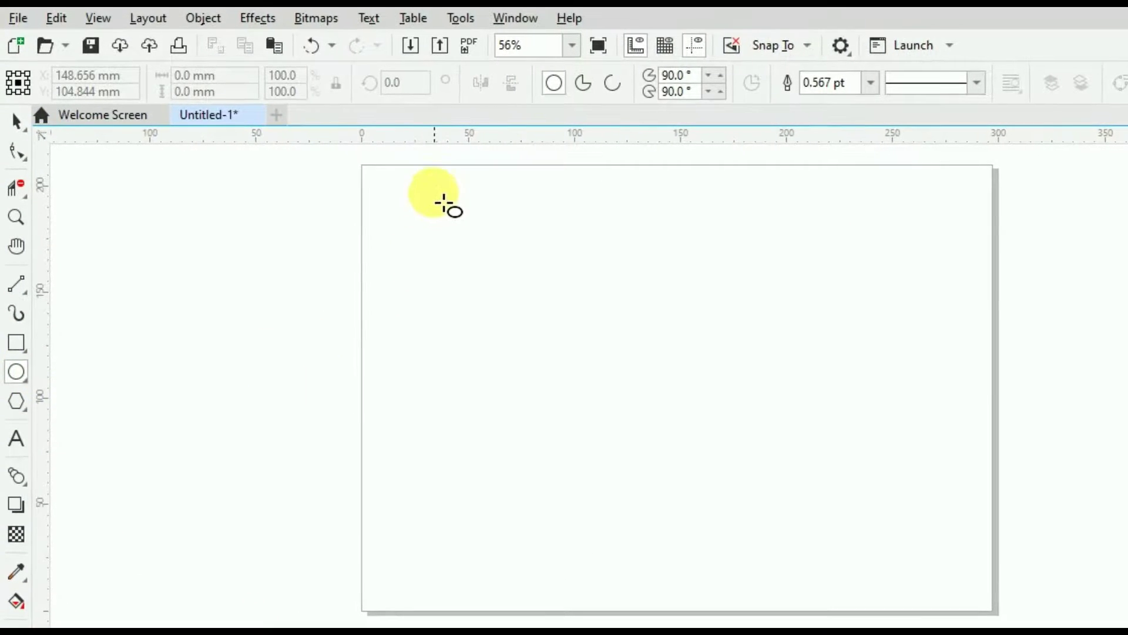
pyautogui.moveTo(435, 194); pyautogui.dragTo(787, 581)
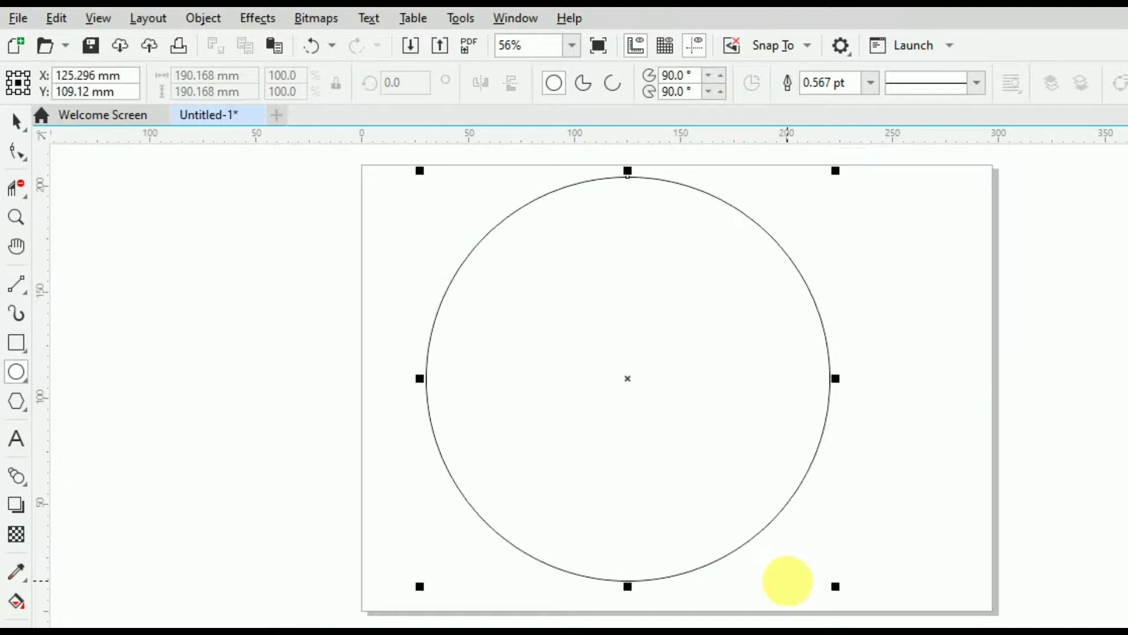
pyautogui.click(18, 122)
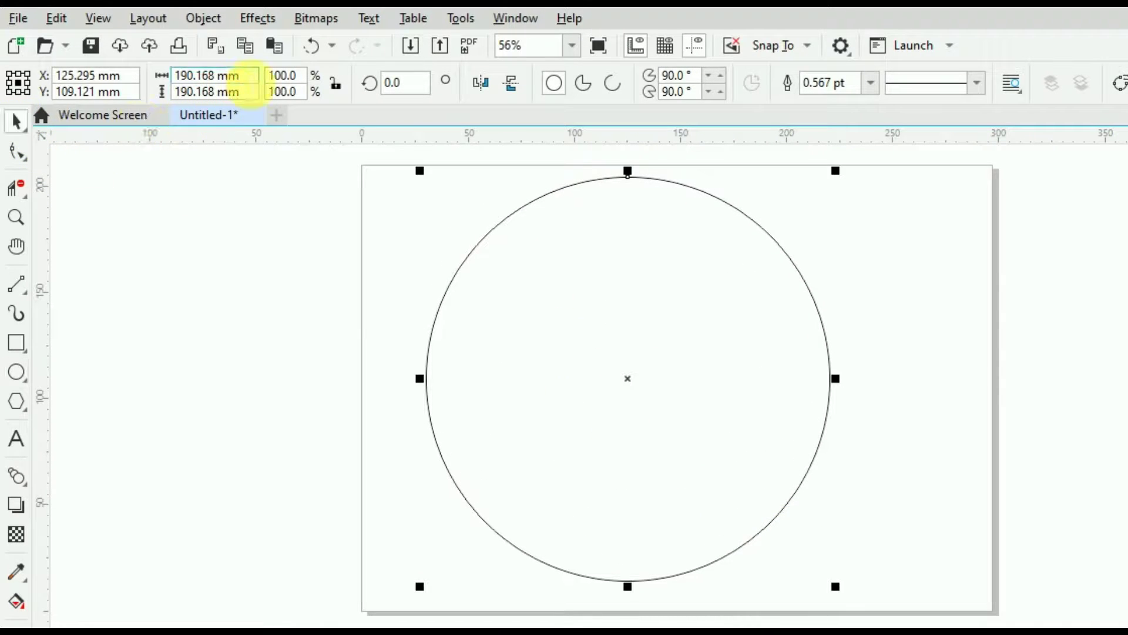
# Set the circle's width and height to 200 mm and center it on the page
pyautogui.click(246, 76)
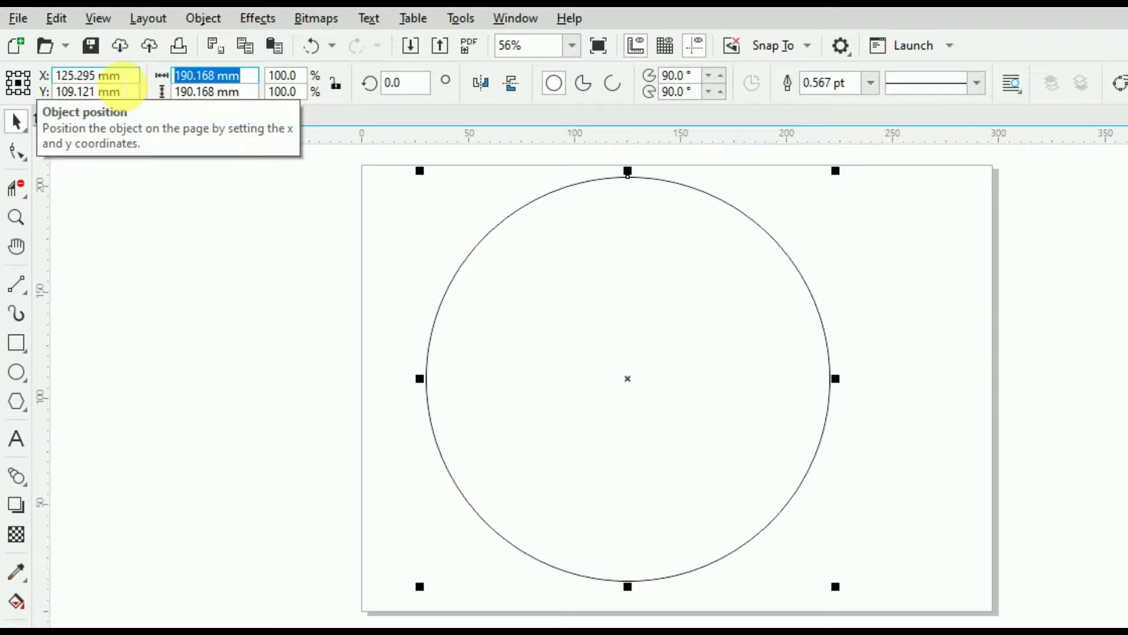
pyautogui.write('200')
pyautogui.press('Tab')
pyautogui.write('200')
pyautogui.click(120, 85)
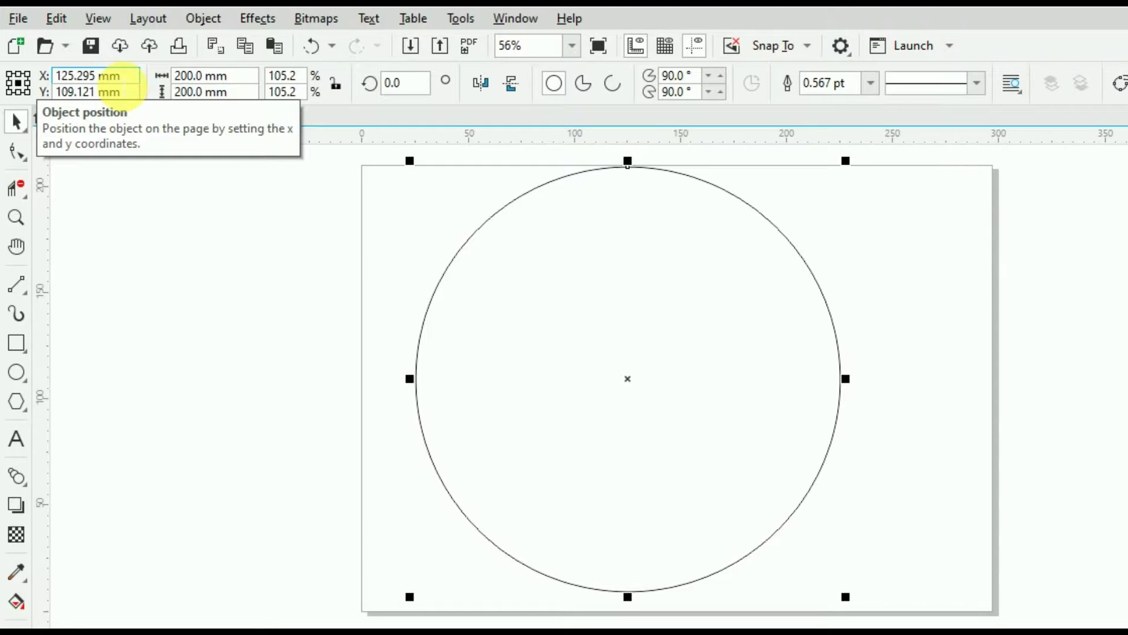
pyautogui.press('p')
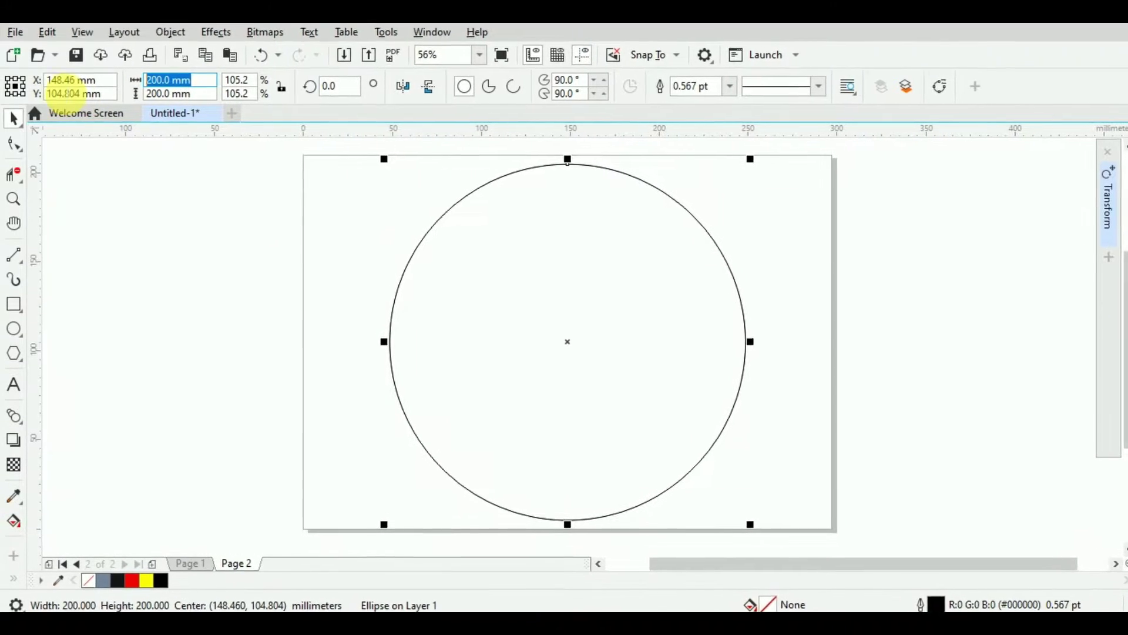
# Create a concentric copy of the circle sized 150 by 150 mm
pyautogui.write('150')
pyautogui.press('Tab')
pyautogui.write('1')
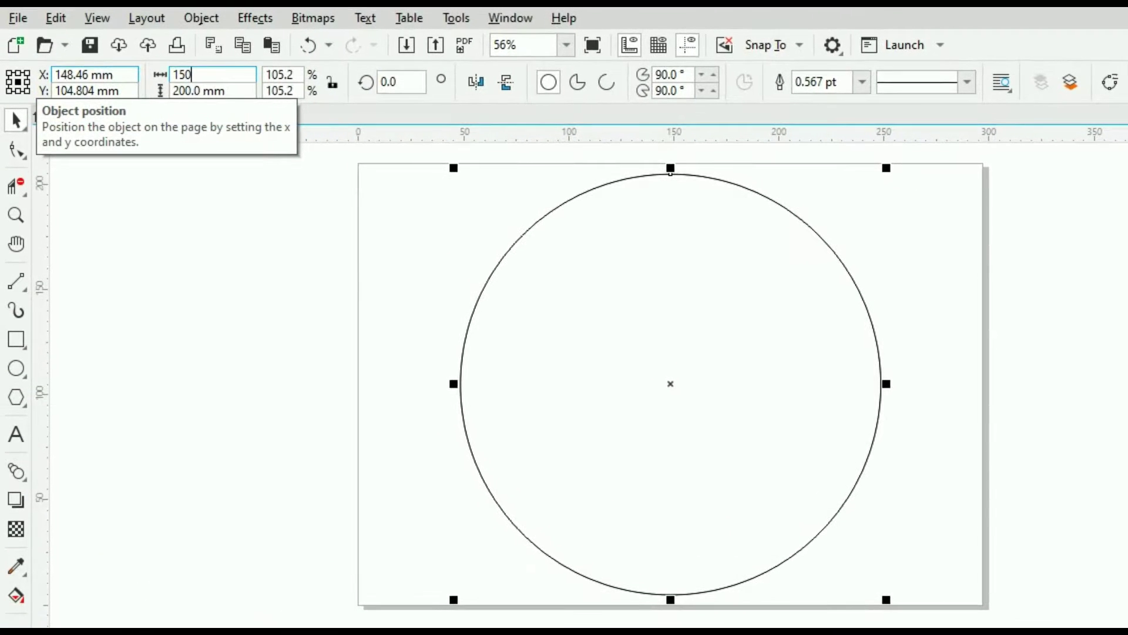
pyautogui.press('Return')
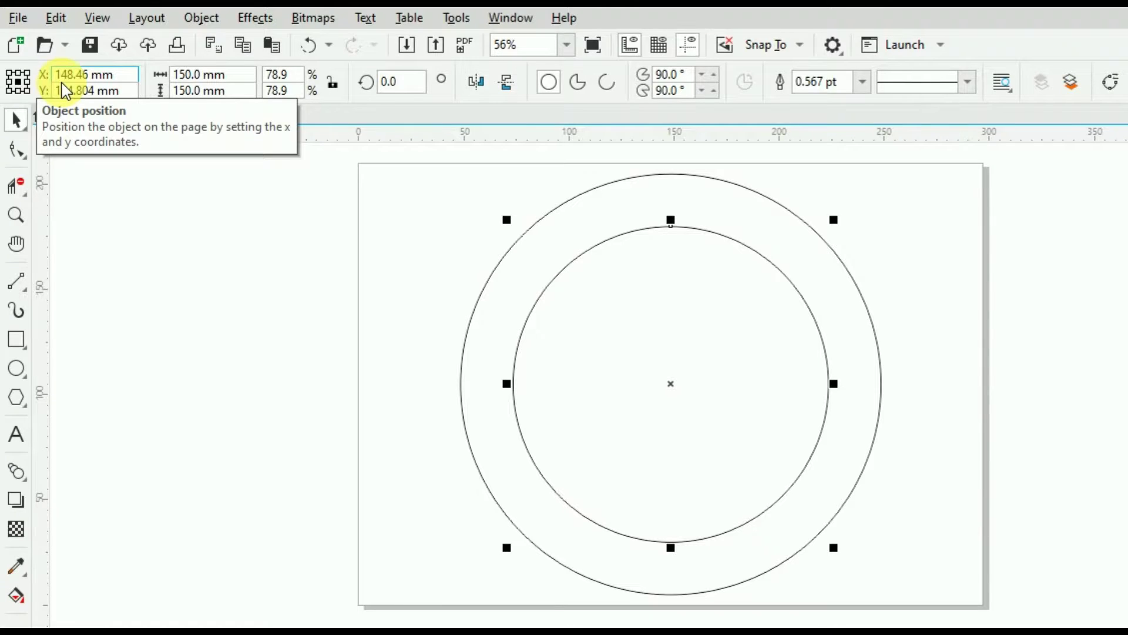
# Add a concentric 100 by 100 mm circle inside the 150 mm one
pyautogui.write('100')
pyautogui.press('Tab')
pyautogui.write('100')
pyautogui.press('Return')
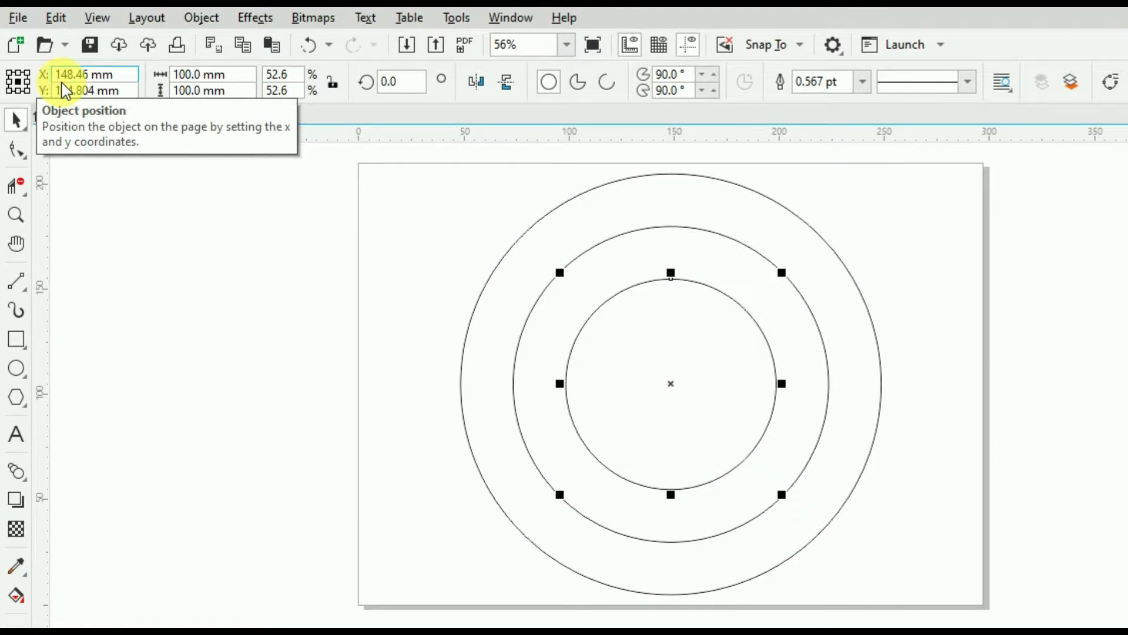
# Add the innermost concentric circle at 50 by 50 mm and clear the selection
pyautogui.write('50')
pyautogui.press('Tab')
pyautogui.write('50')
pyautogui.press('Return')
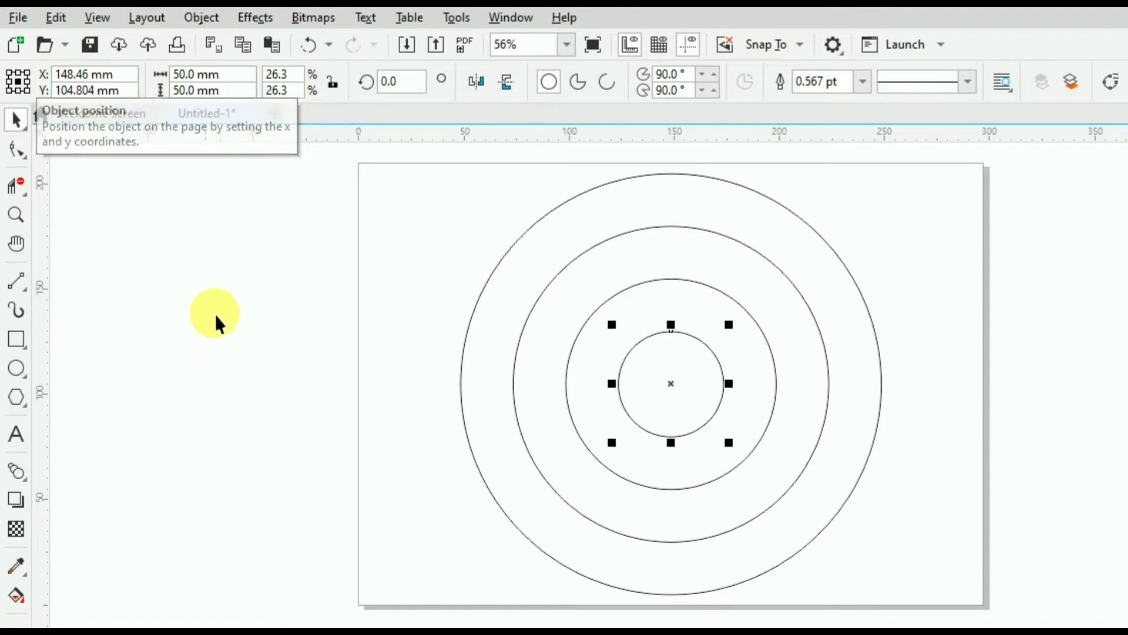
pyautogui.click(376, 308)
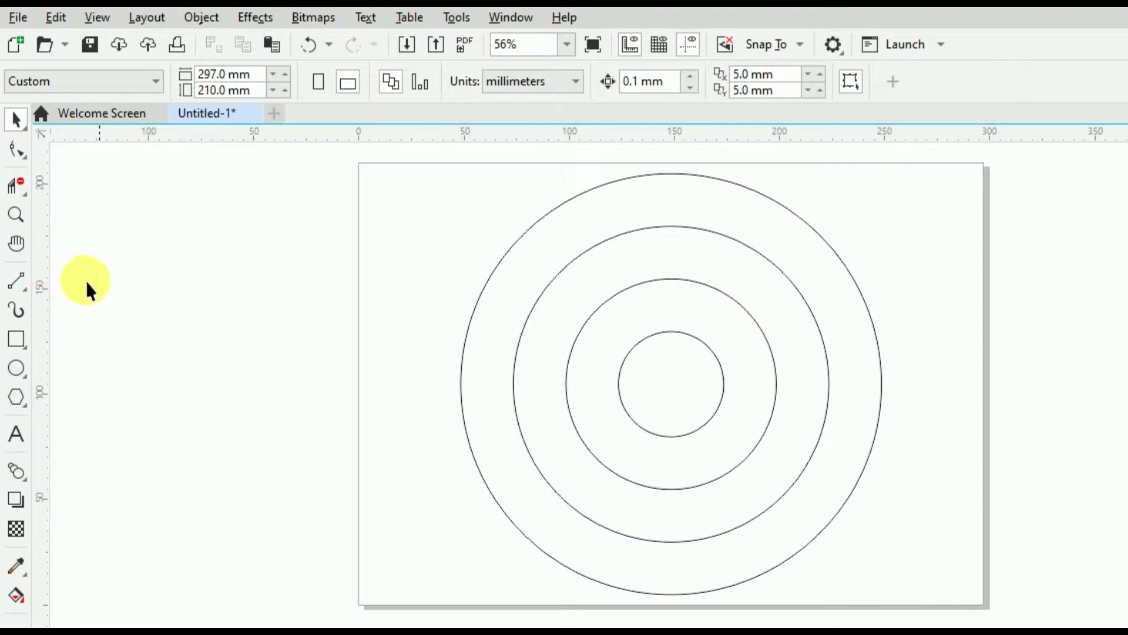
# Draw a rectangle to the left of the circles and set its size to 75 by 43.5 mm
pyautogui.click(16, 339)
pyautogui.moveTo(120, 274)
pyautogui.mouseDown()
pyautogui.moveTo(265, 373)
pyautogui.moveTo(392, 421)
pyautogui.mouseUp()
pyautogui.click(16, 118)
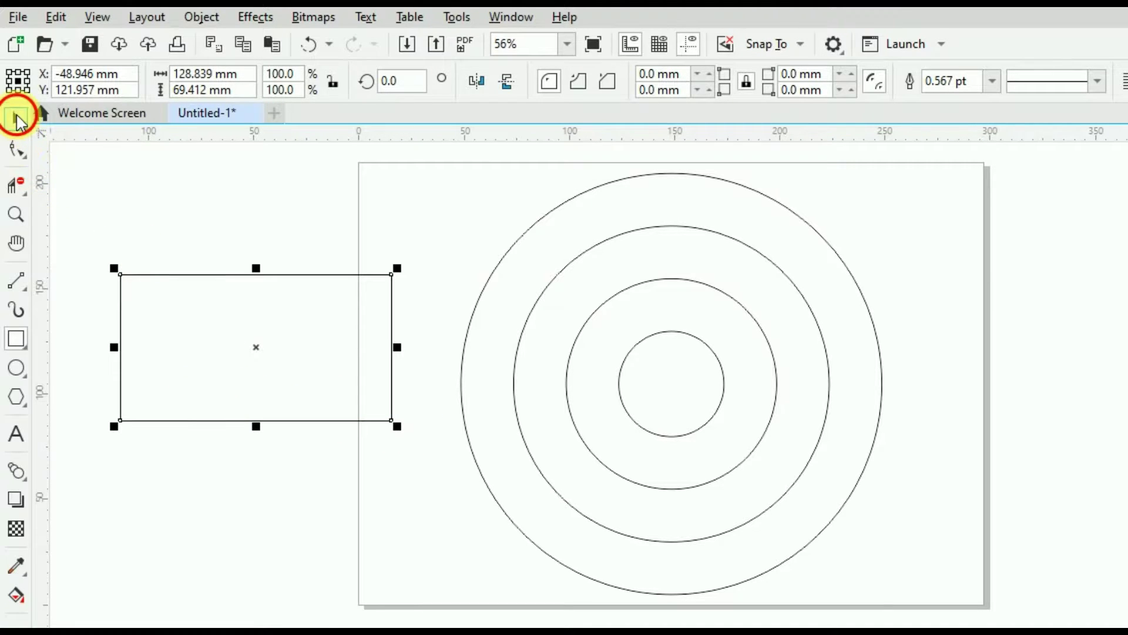
pyautogui.click(205, 73)
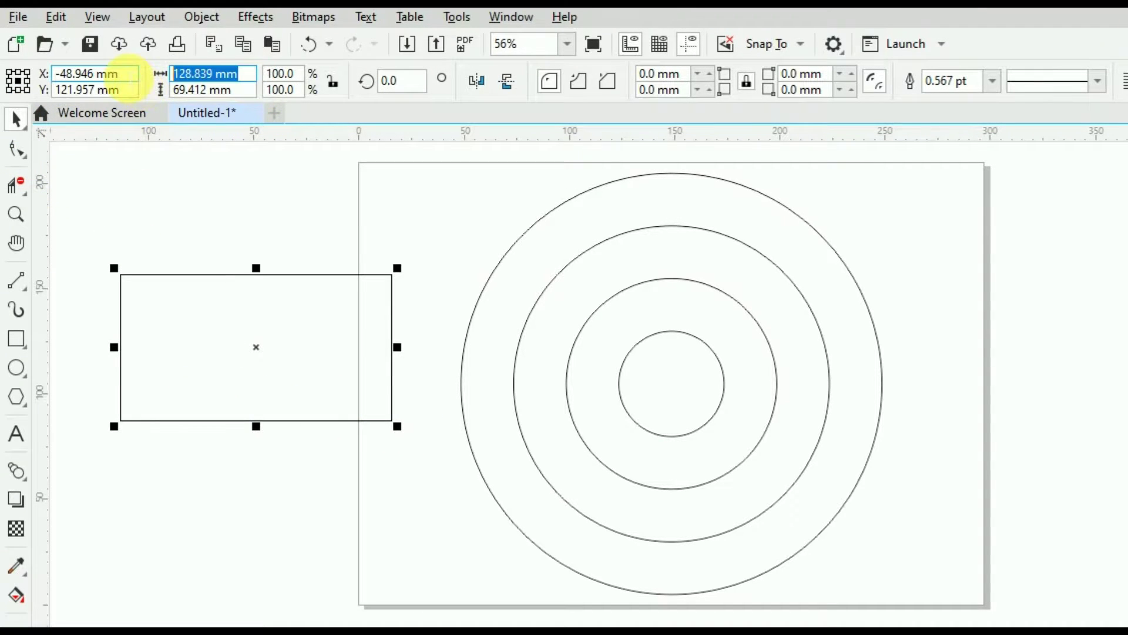
pyautogui.press('Tab')
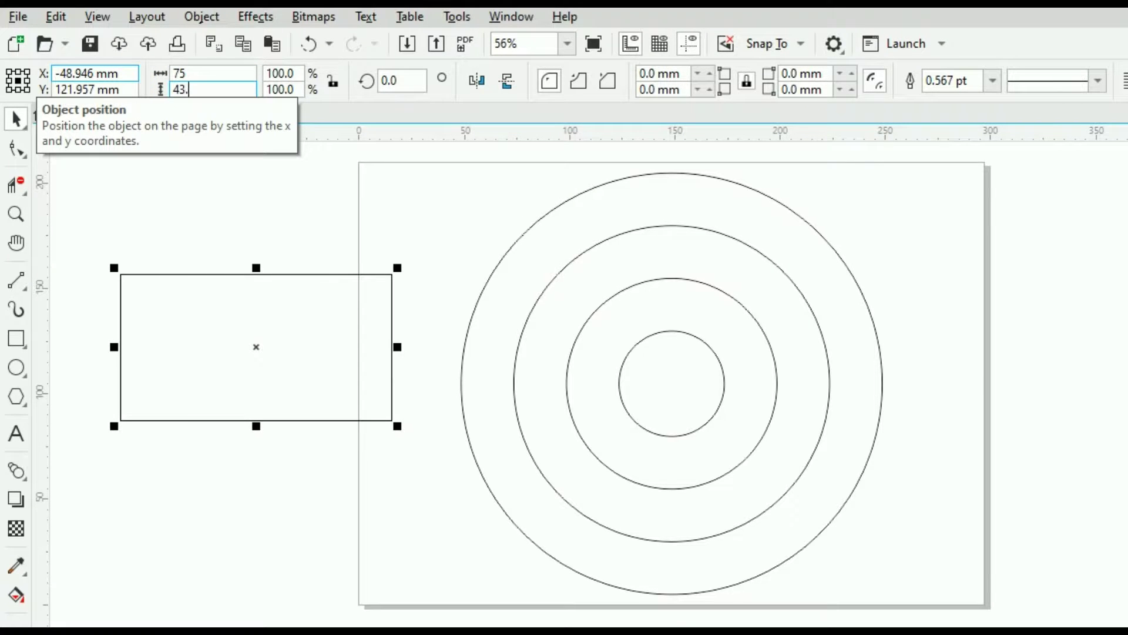
pyautogui.write('43.5')
pyautogui.press('Return')
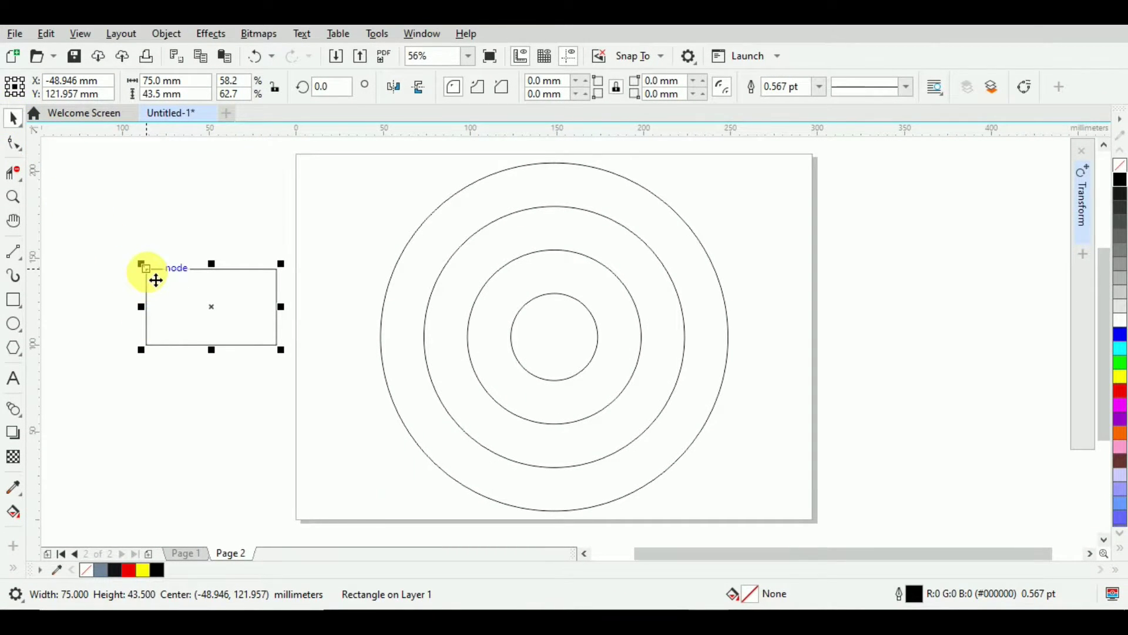
# Move the rectangle so its upper-left corner snaps to the leftmost point of the outer circle
pyautogui.moveTo(155, 280); pyautogui.dragTo(375, 323)
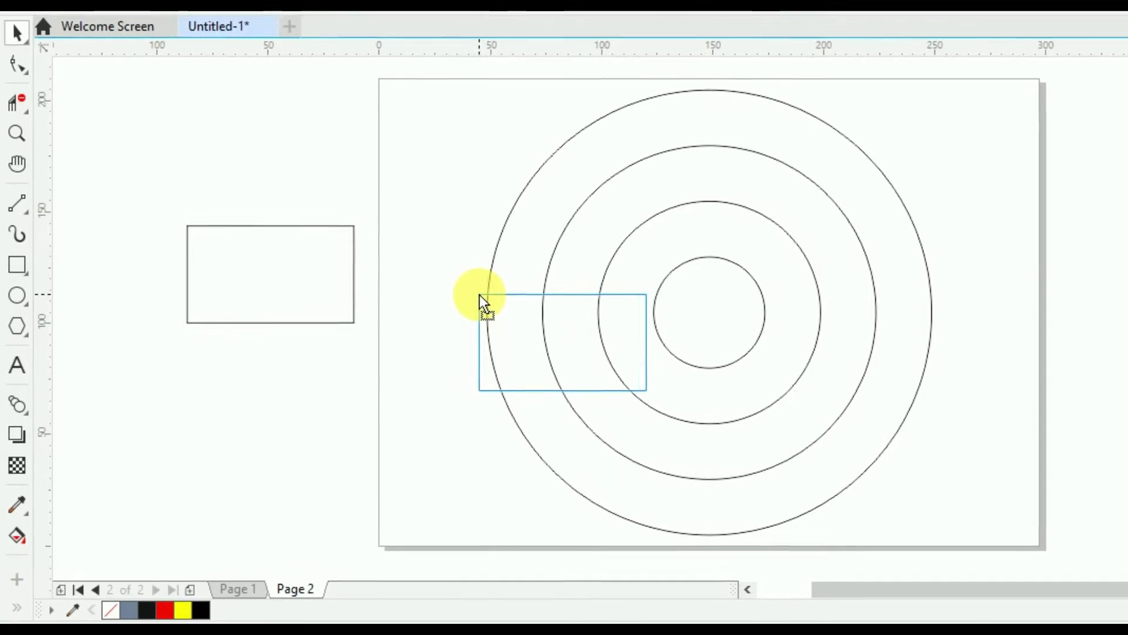
pyautogui.moveTo(479, 294)
pyautogui.mouseDown()
pyautogui.moveTo(491, 302)
pyautogui.moveTo(491, 292)
pyautogui.moveTo(492, 311)
pyautogui.mouseUp()
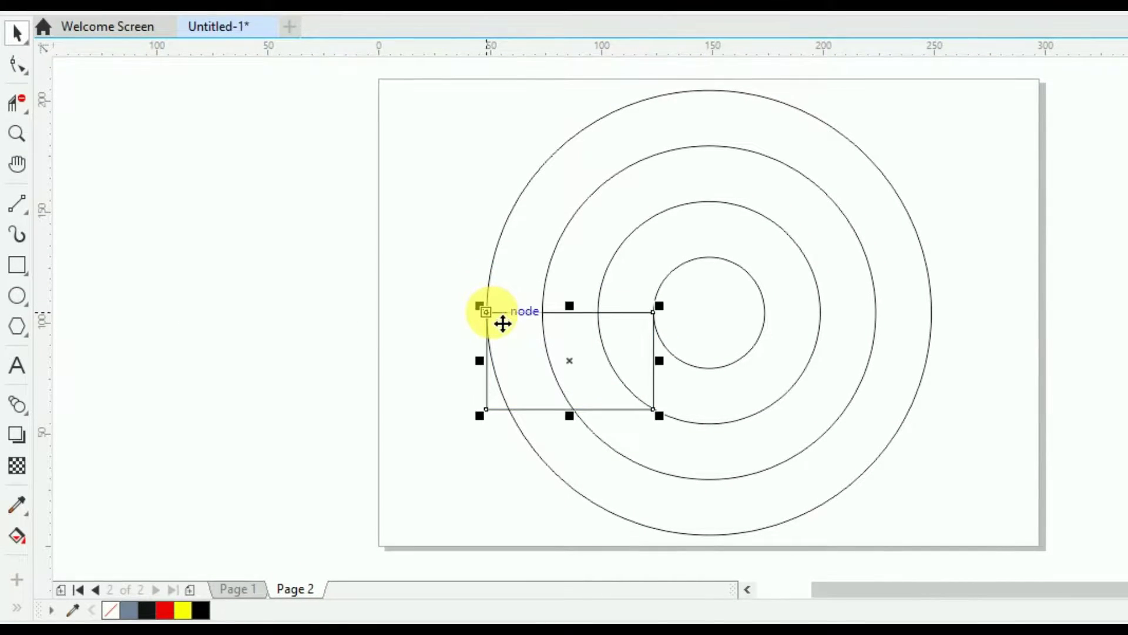
pyautogui.click(284, 337)
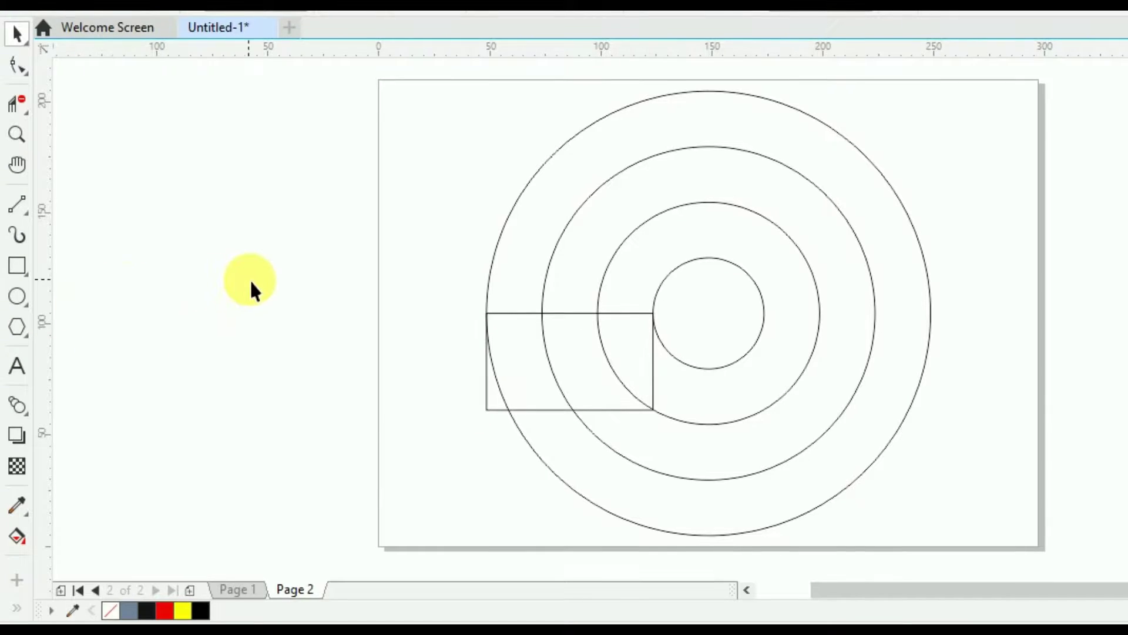
# Draw two joined straight lines from the rectangle's upper corners to where the 150 mm circle crosses its lower edge
pyautogui.click(17, 134)
pyautogui.moveTo(259, 215); pyautogui.dragTo(1046, 460)
pyautogui.moveTo(302, 205); pyautogui.dragTo(1062, 446)
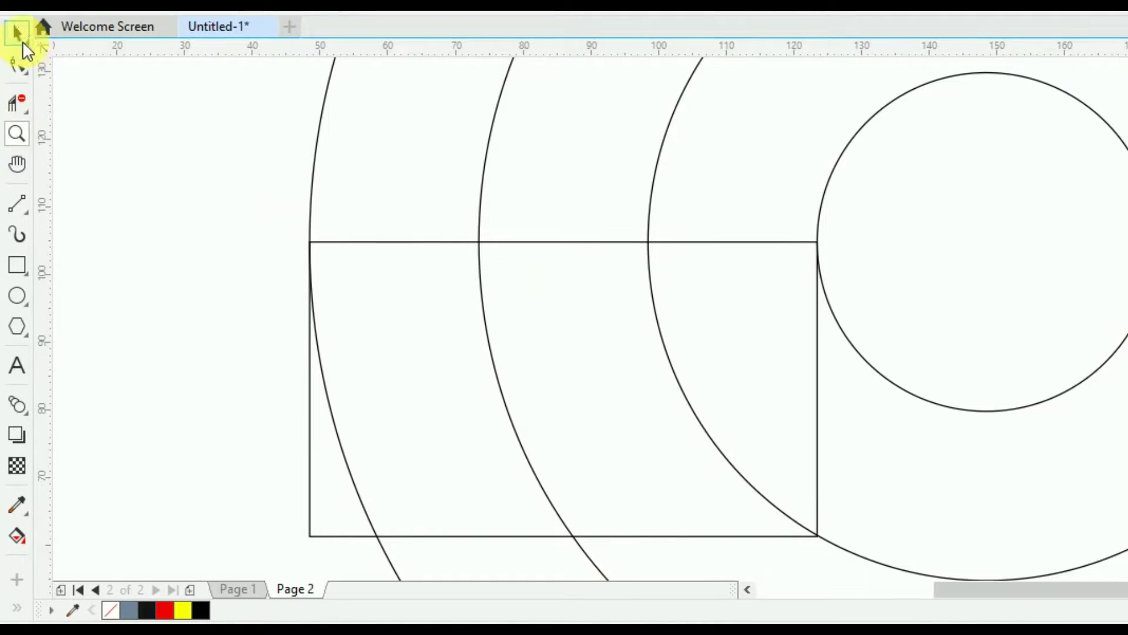
pyautogui.click(20, 34)
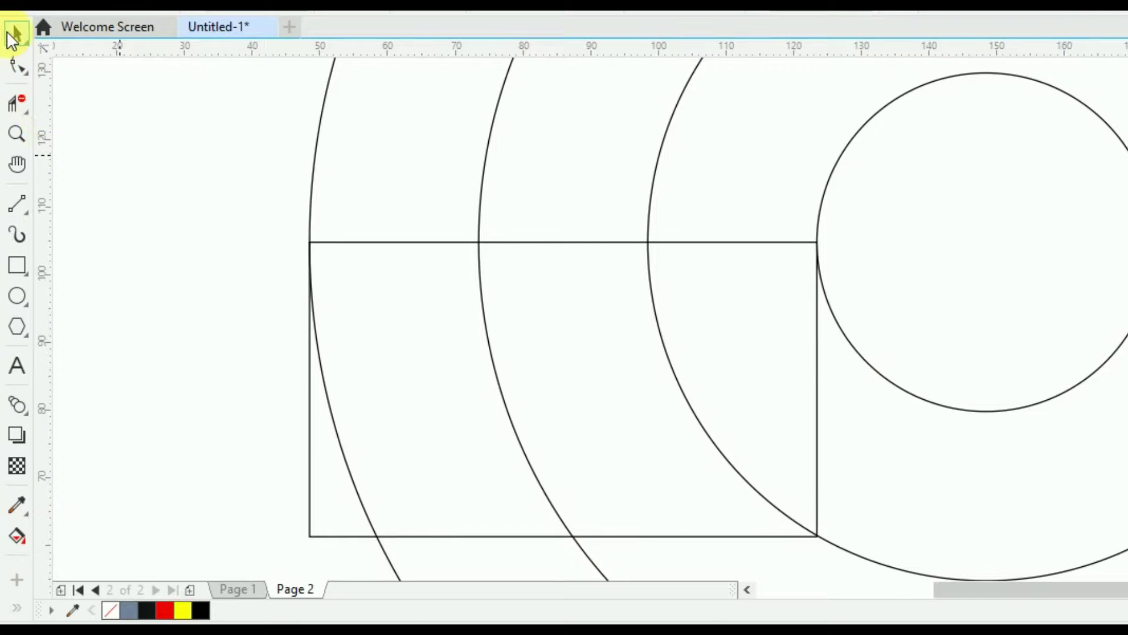
pyautogui.click(18, 203)
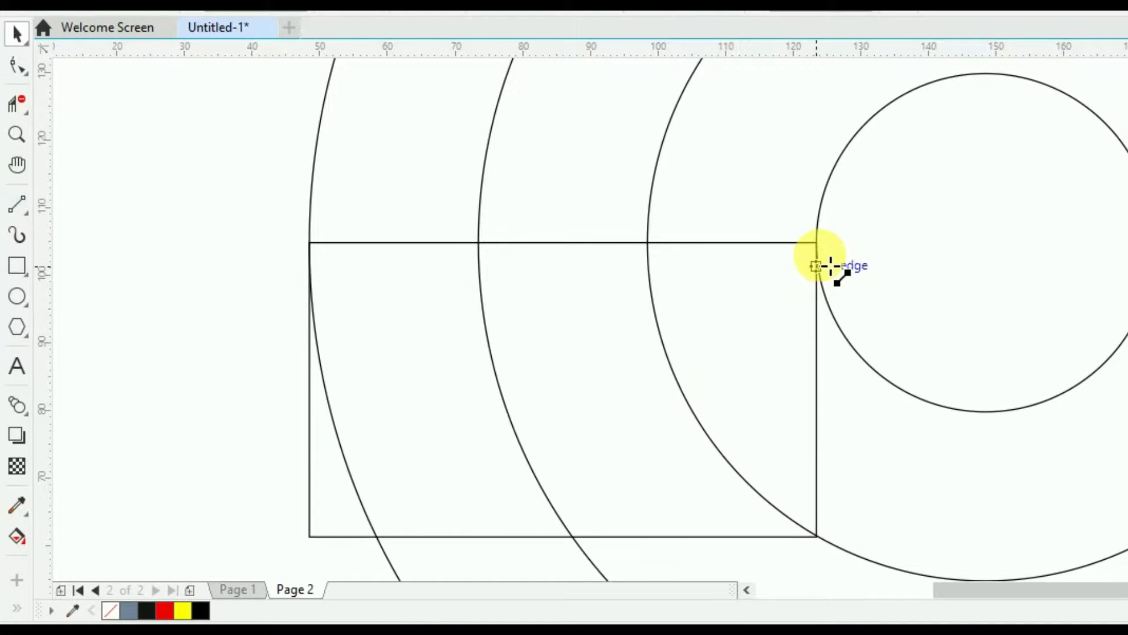
pyautogui.moveTo(831, 262); pyautogui.dragTo(582, 548)
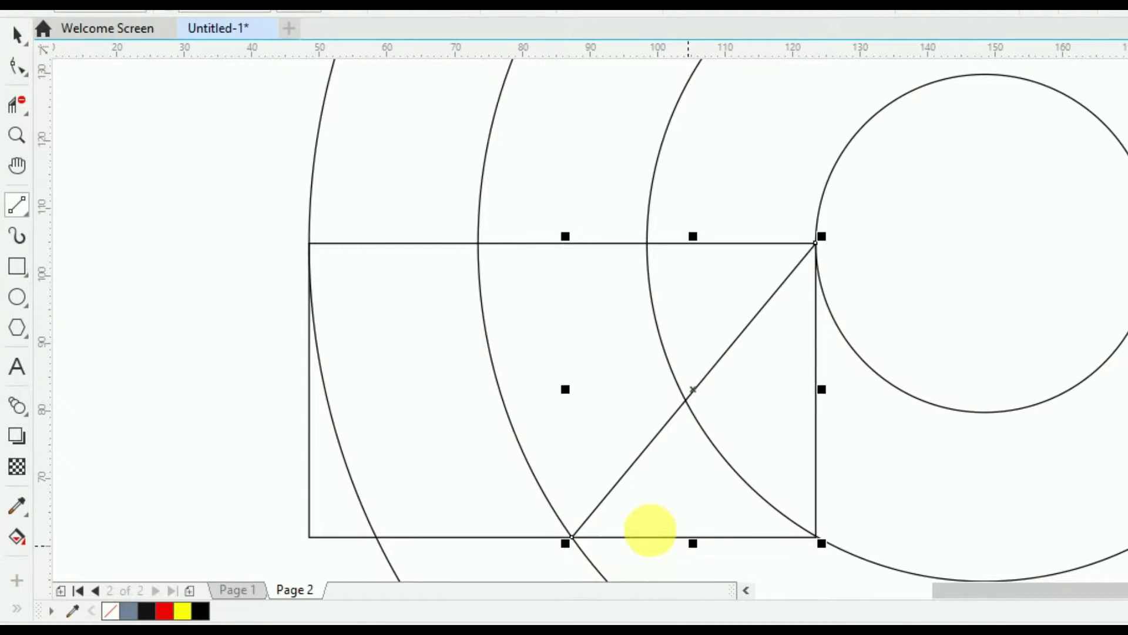
pyautogui.moveTo(307, 242); pyautogui.dragTo(552, 533)
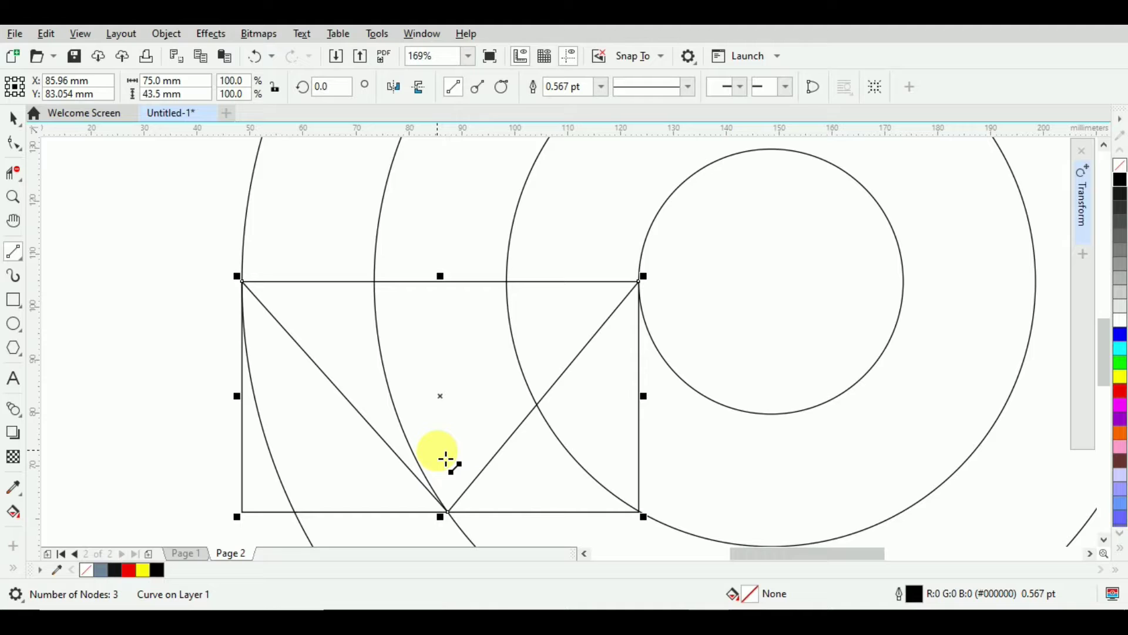
# Draw a vertical 50 mm line from the outer circle's top quadrant to the 100 mm circle's top quadrant
pyautogui.press('h')
pyautogui.moveTo(675, 260)
pyautogui.mouseDown()
pyautogui.moveTo(640, 367)
pyautogui.moveTo(680, 270)
pyautogui.moveTo(576, 355)
pyautogui.moveTo(557, 352)
pyautogui.moveTo(566, 309)
pyautogui.mouseUp()
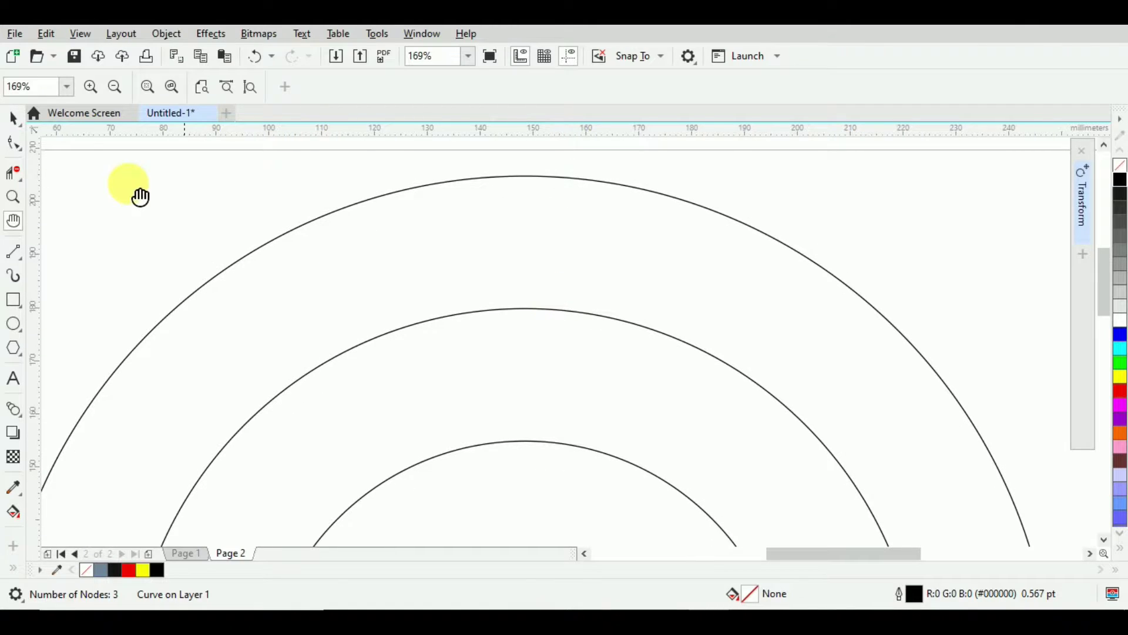
pyautogui.click(17, 122)
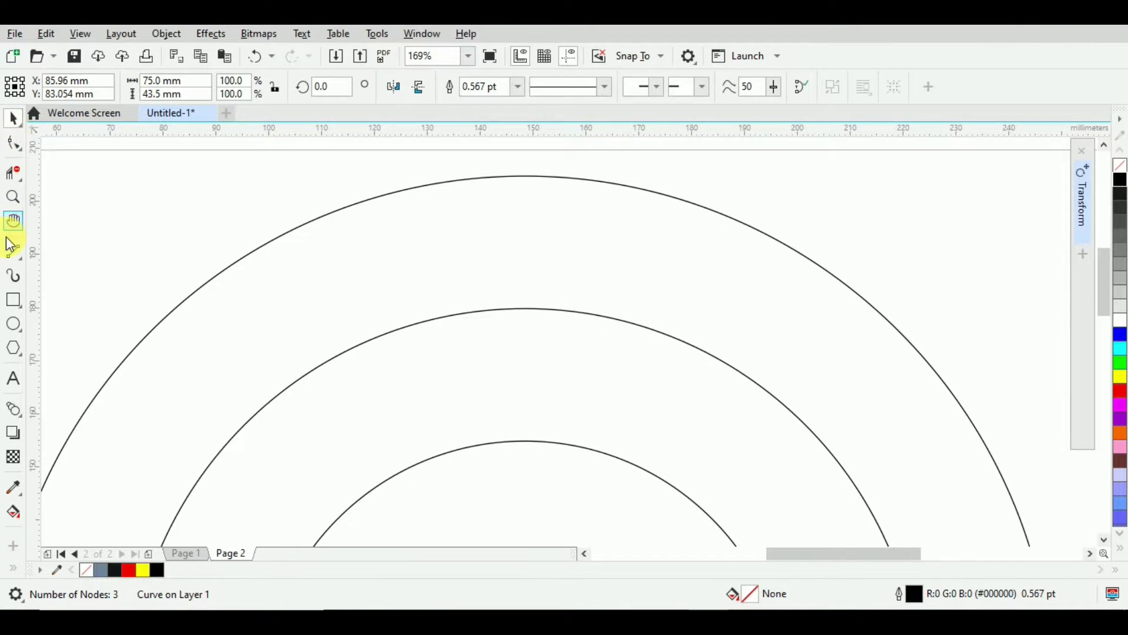
pyautogui.click(12, 252)
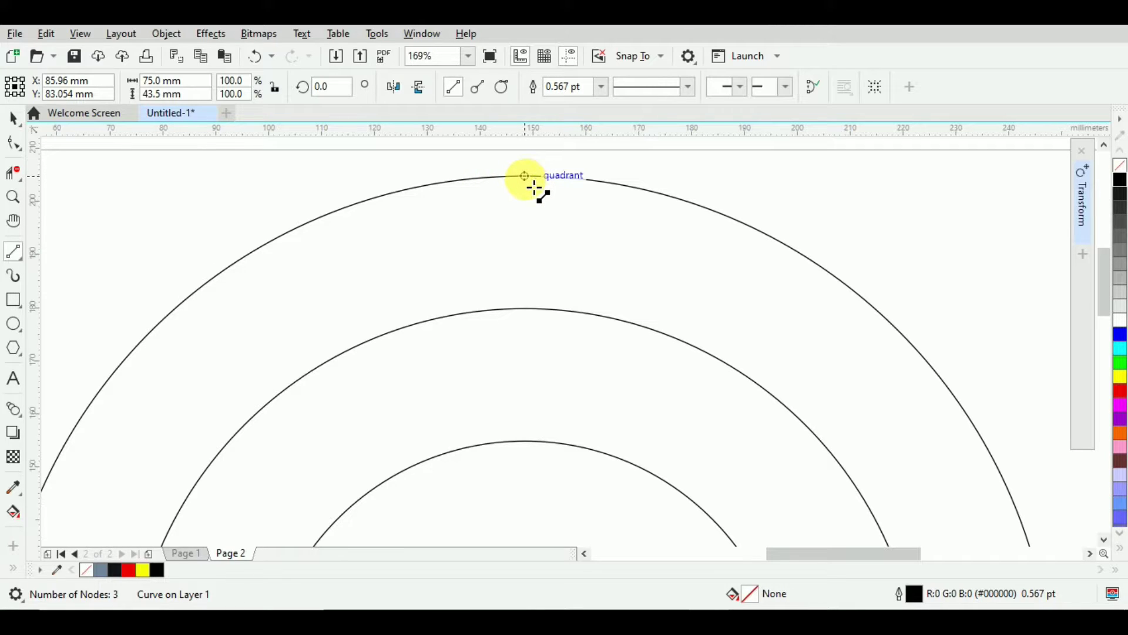
pyautogui.moveTo(531, 184); pyautogui.dragTo(531, 446)
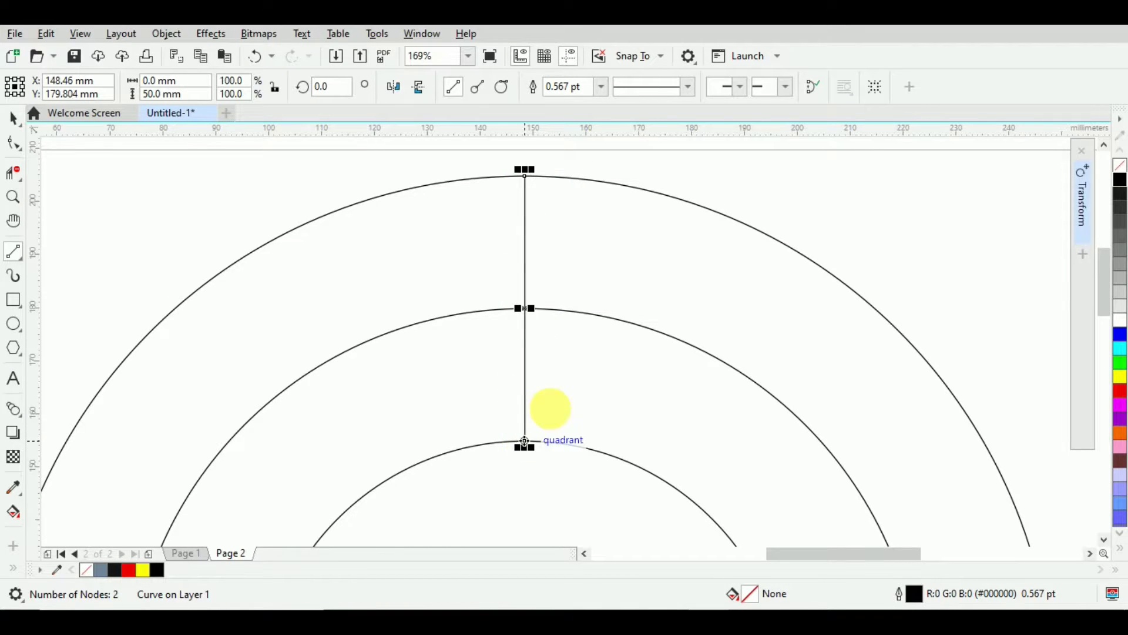
# Move the vertical line's rotation center to its lower end and rotate the line by 20 degrees
pyautogui.click(12, 120)
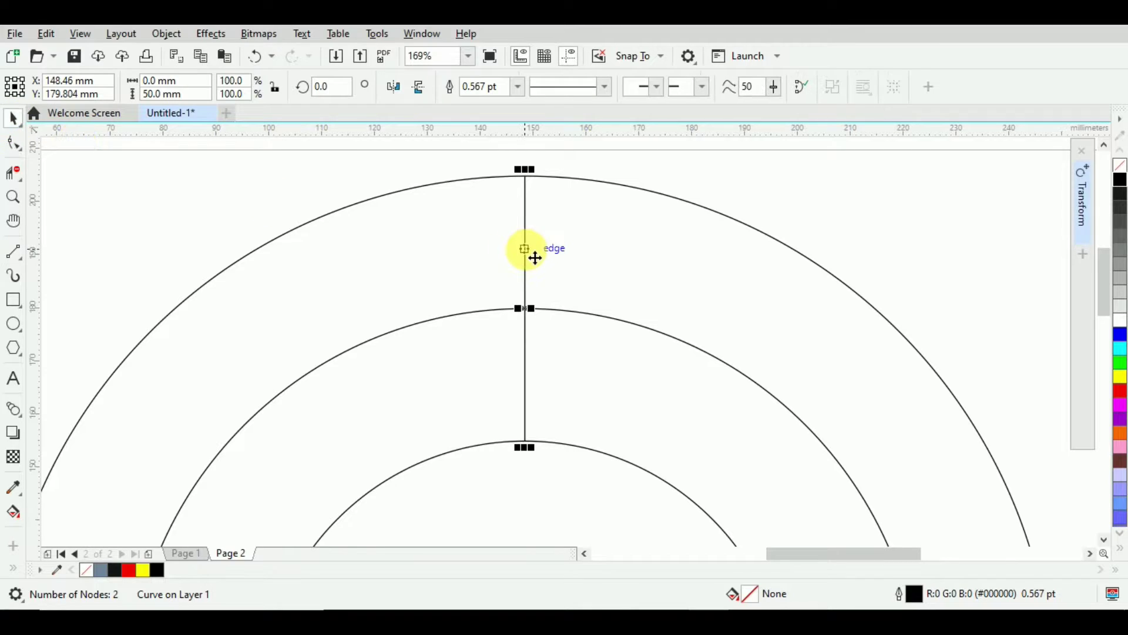
pyautogui.click(532, 253)
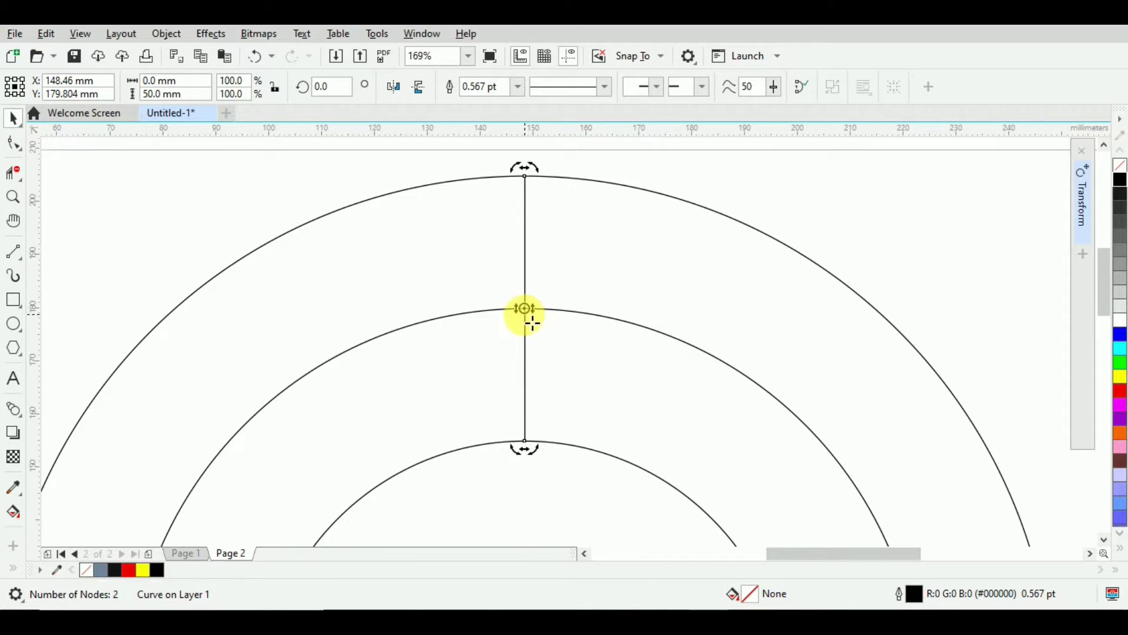
pyautogui.moveTo(525, 310); pyautogui.dragTo(525, 441)
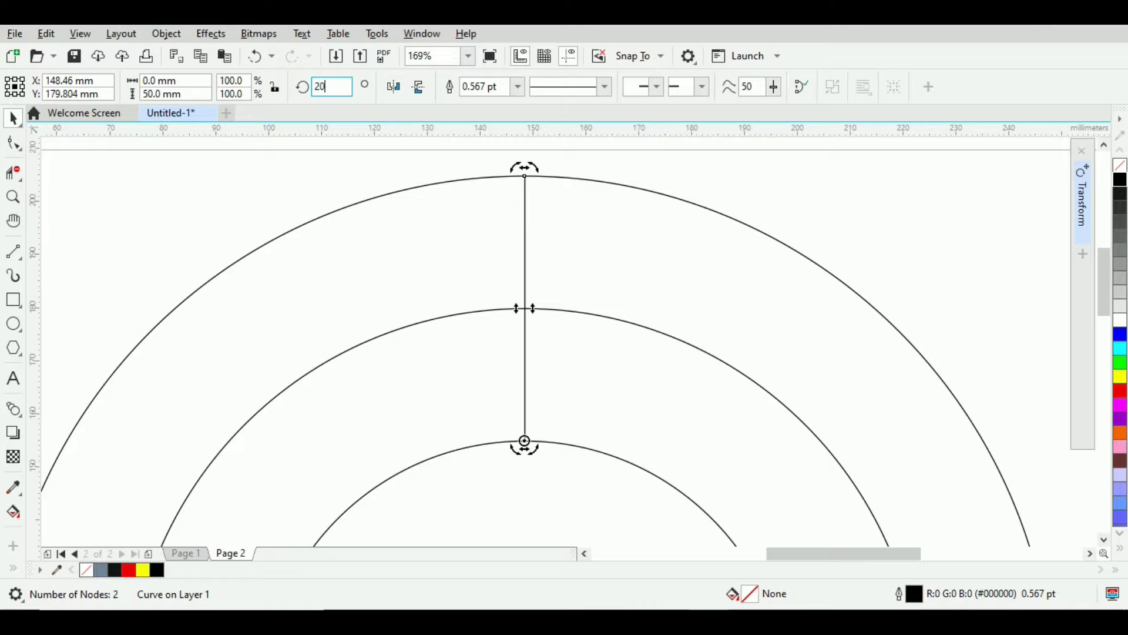
pyautogui.press('Return')
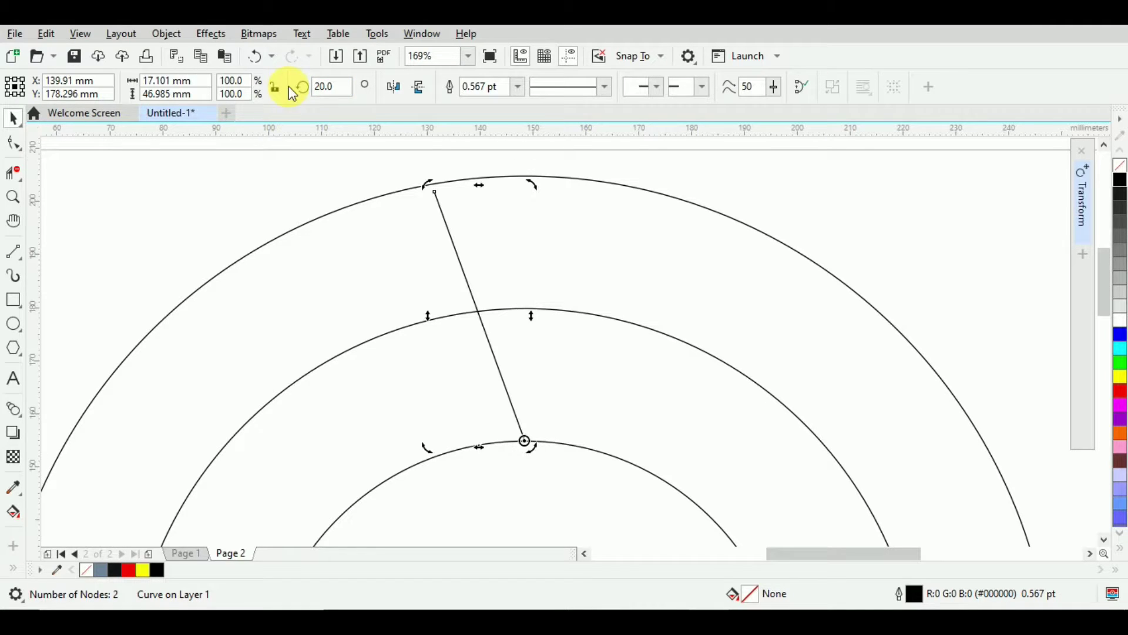
# Group all seven construction objects, including the circles, rectangle and guide lines, into one group
pyautogui.scroll(-3, 647, 411)
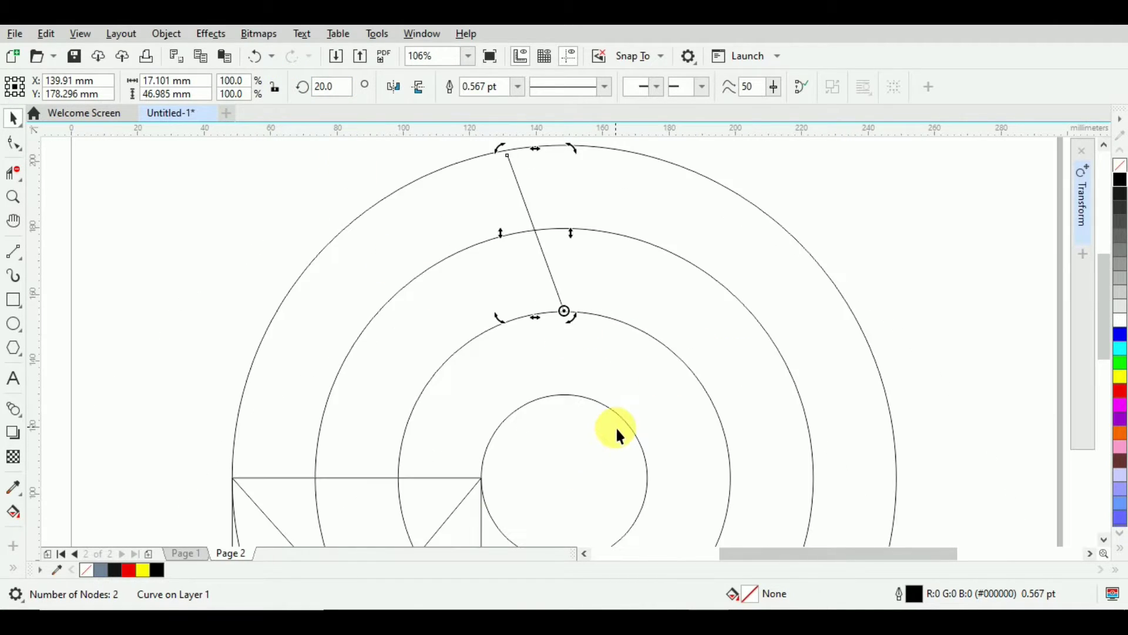
pyautogui.click(862, 234)
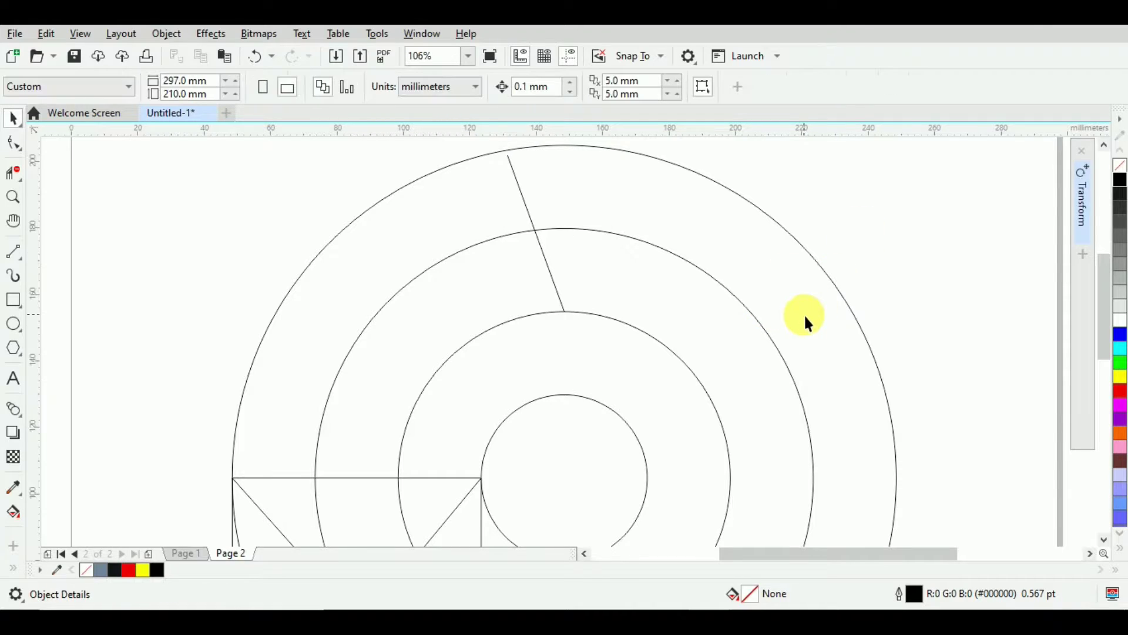
pyautogui.hotkey('ctrl', 'a')
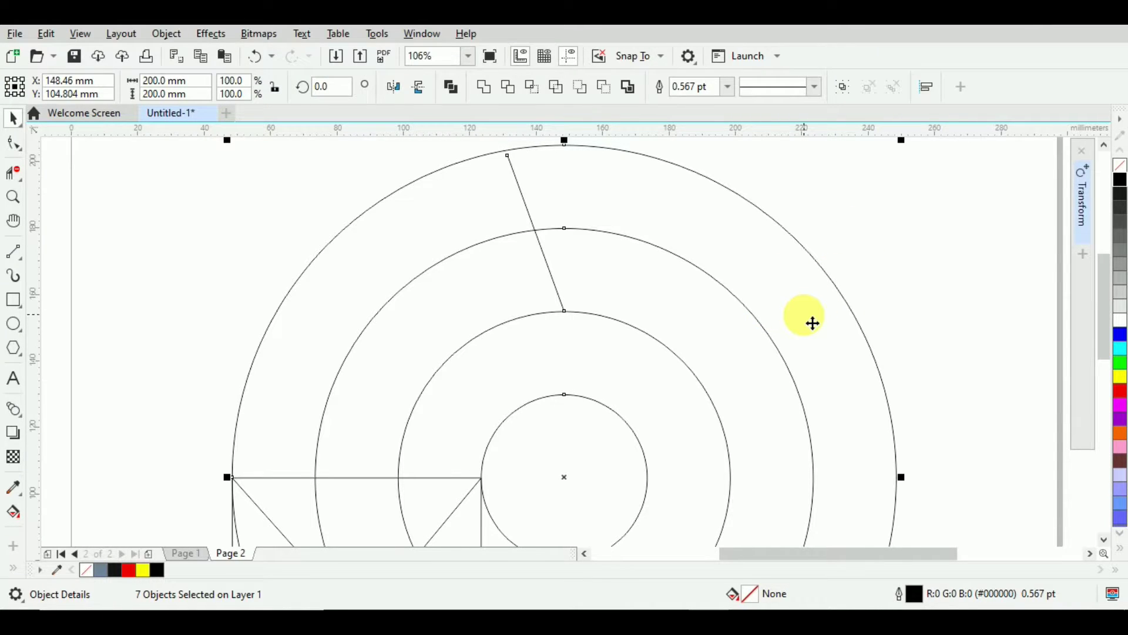
pyautogui.hotkey('ctrl', 'g')
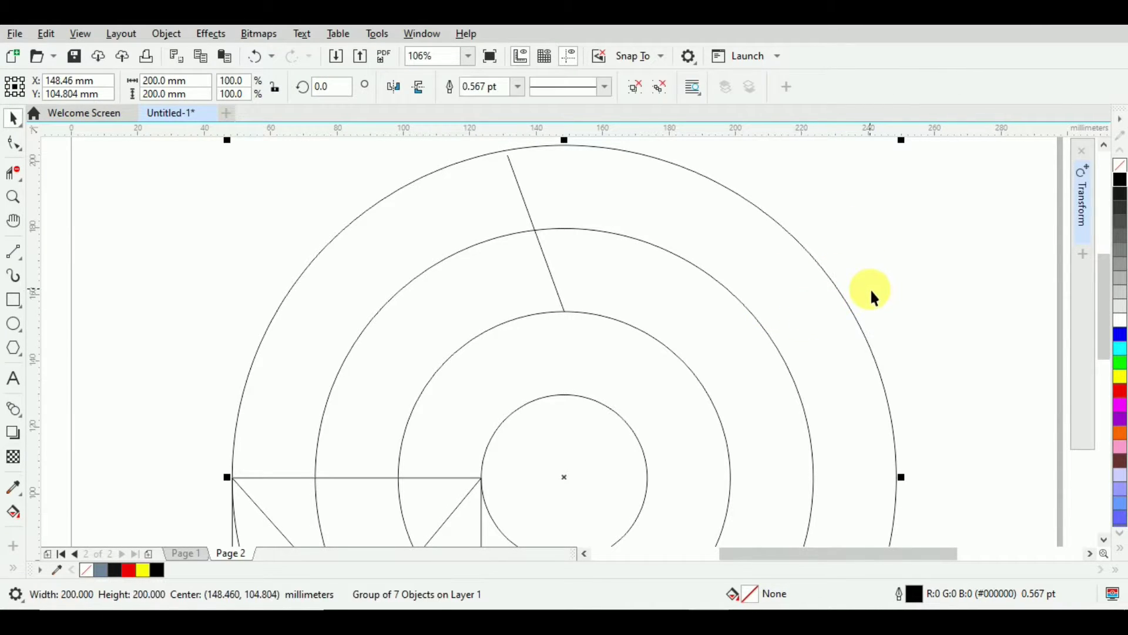
pyautogui.click(852, 311)
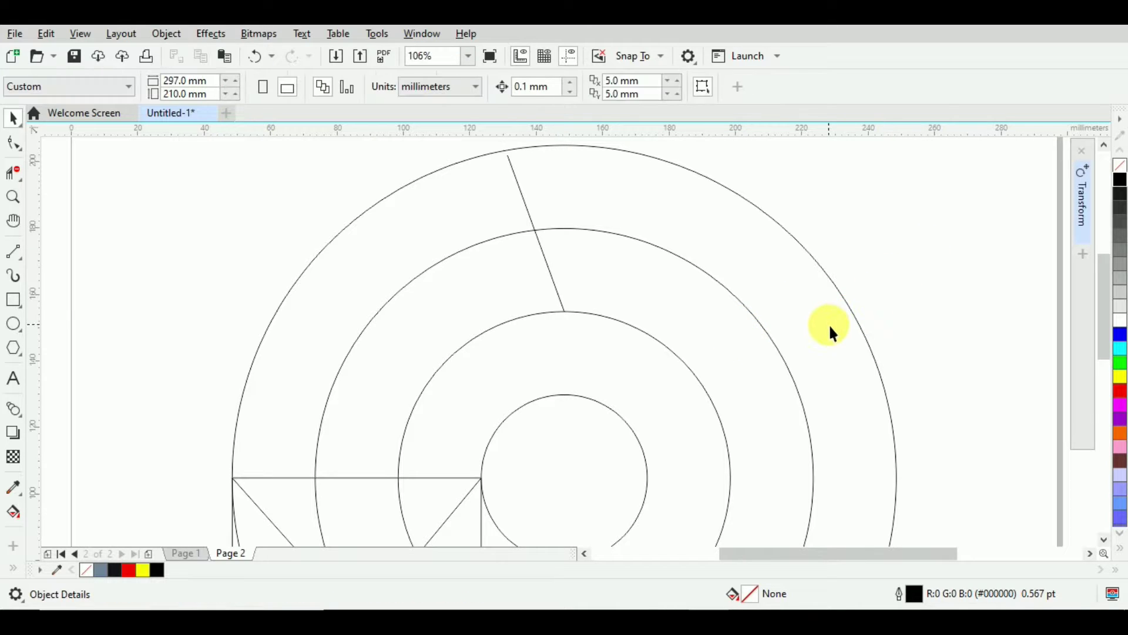
# Remove the circle arcs inside the arrowhead triangle and its top edge between the two middle circles with the Virtual Segment Delete tool
pyautogui.press('h')
pyautogui.moveTo(742, 416); pyautogui.dragTo(743, 307)
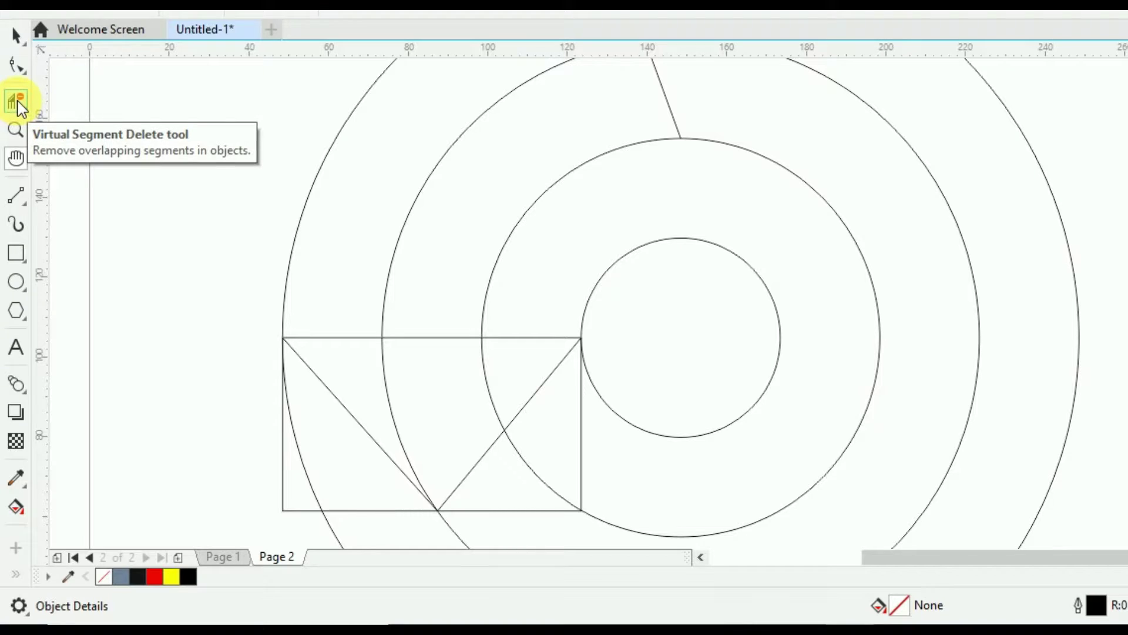
pyautogui.click(17, 101)
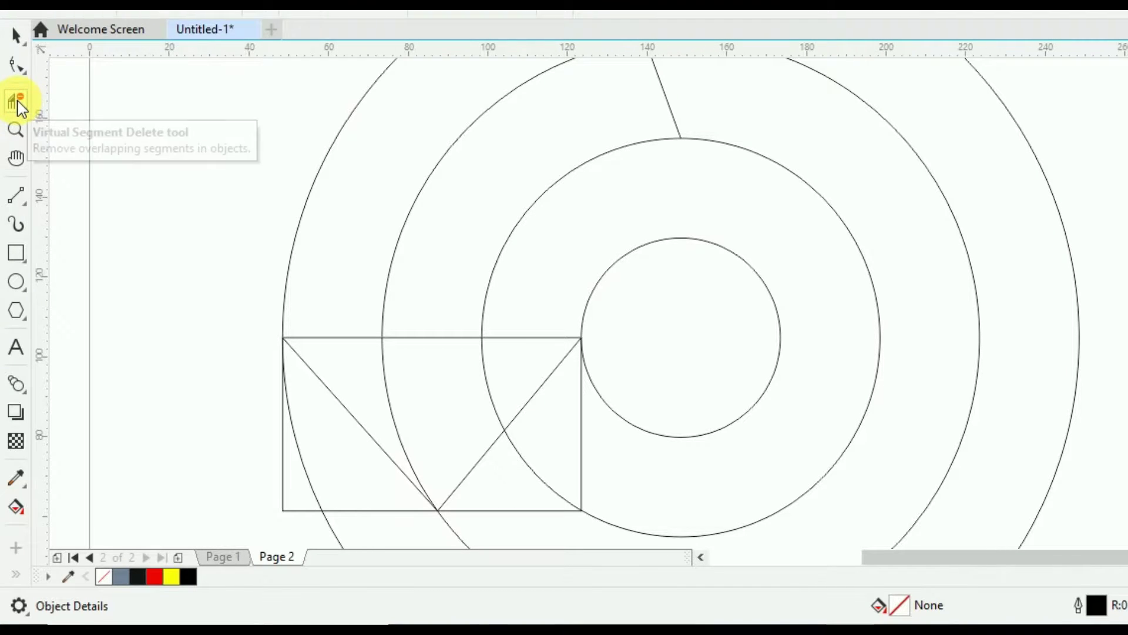
pyautogui.moveTo(365, 376); pyautogui.dragTo(464, 423)
pyautogui.click(487, 383)
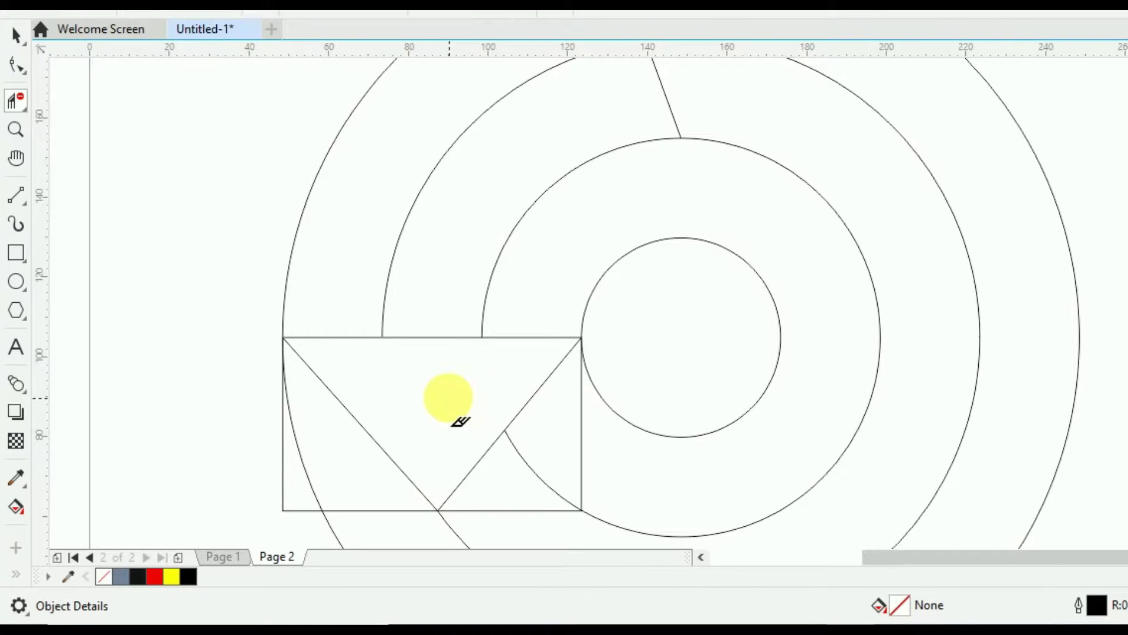
pyautogui.moveTo(429, 314); pyautogui.dragTo(446, 405)
# Create a blue-grey curved arrow from the enclosed arrow region with the Smart Fill tool
pyautogui.click(14, 40)
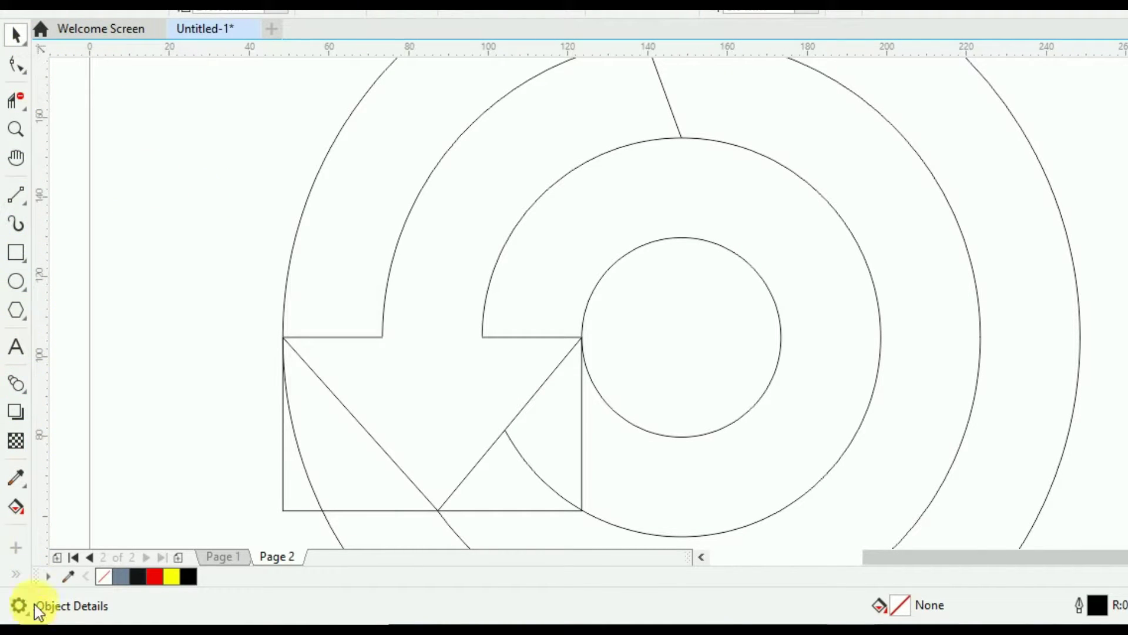
pyautogui.click(16, 575)
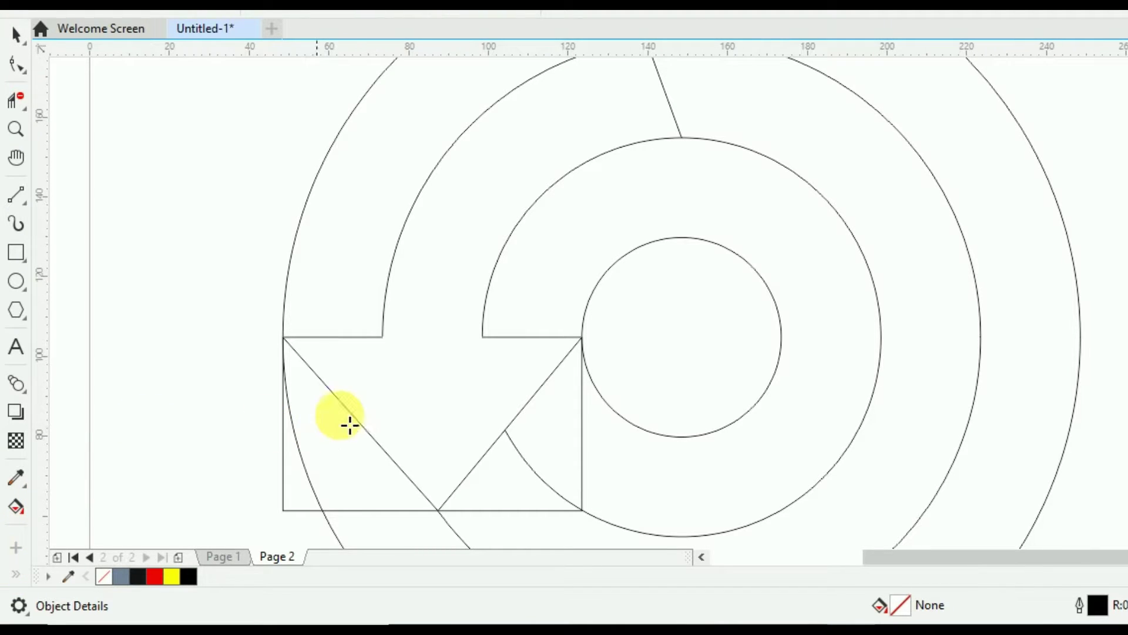
pyautogui.click(420, 392)
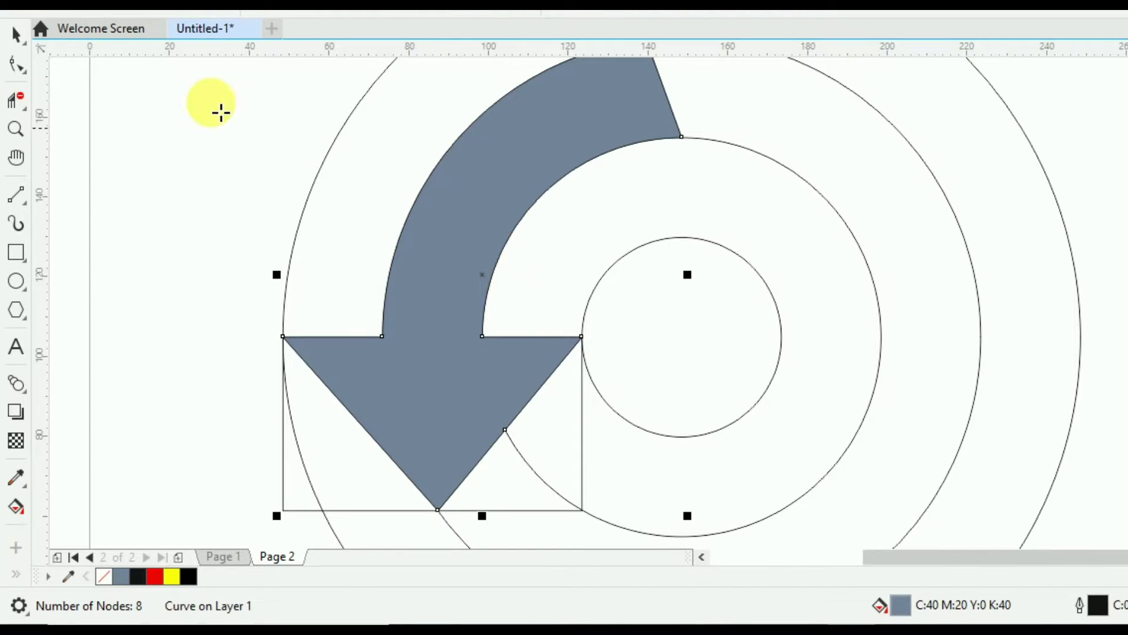
pyautogui.click(15, 37)
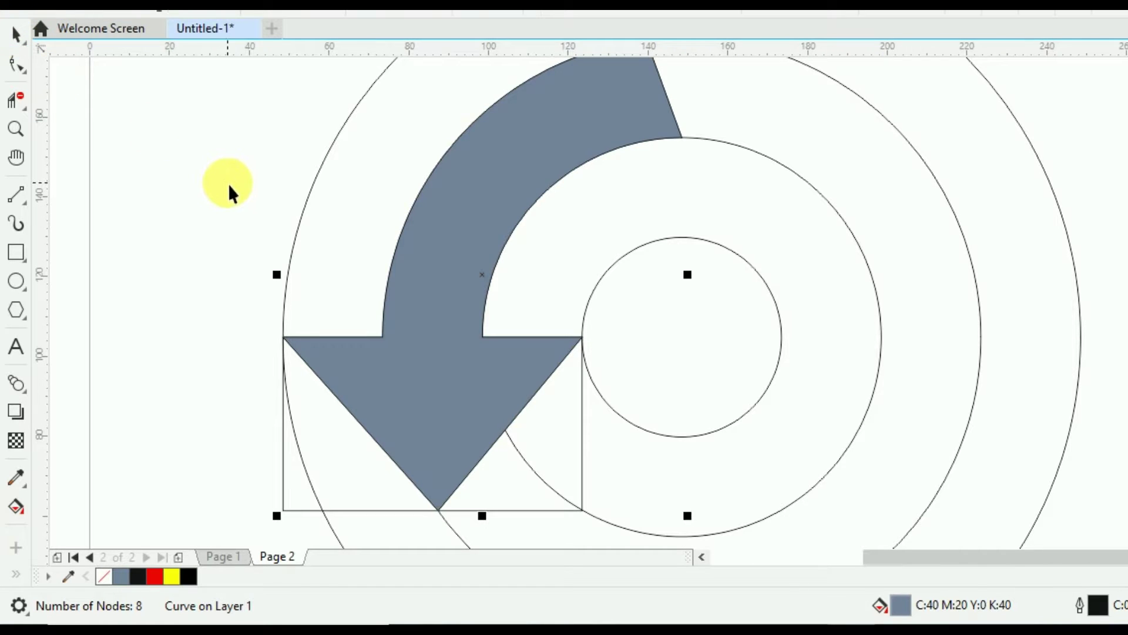
# Move the filled arrow's rotation center to the center of the concentric circles
pyautogui.click(464, 329)
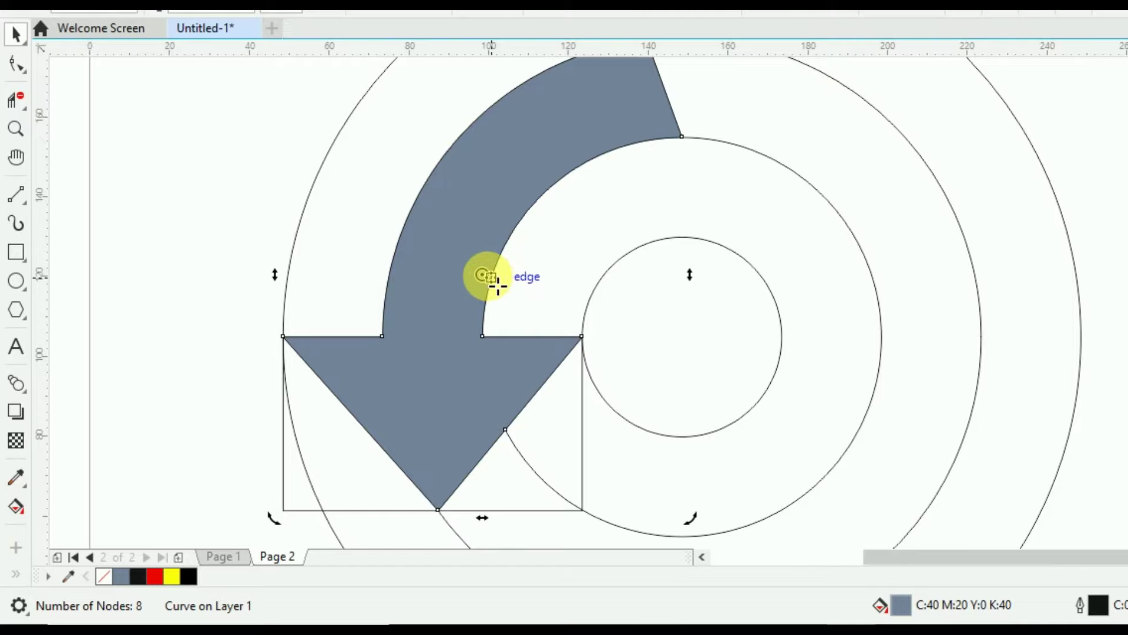
pyautogui.moveTo(482, 275); pyautogui.dragTo(690, 345)
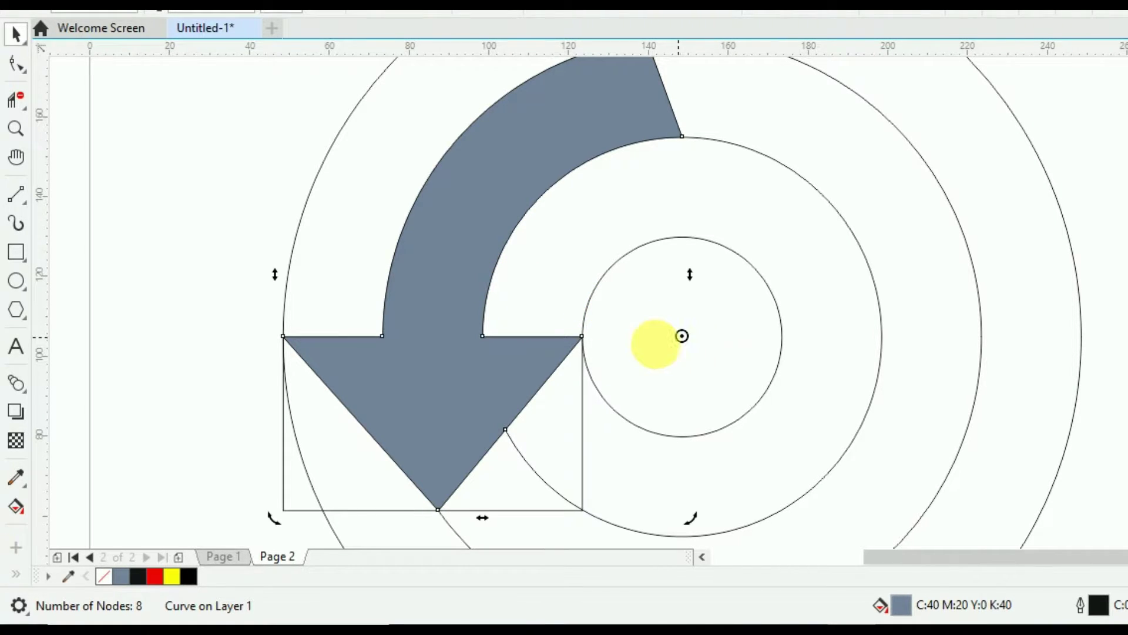
pyautogui.click(165, 207)
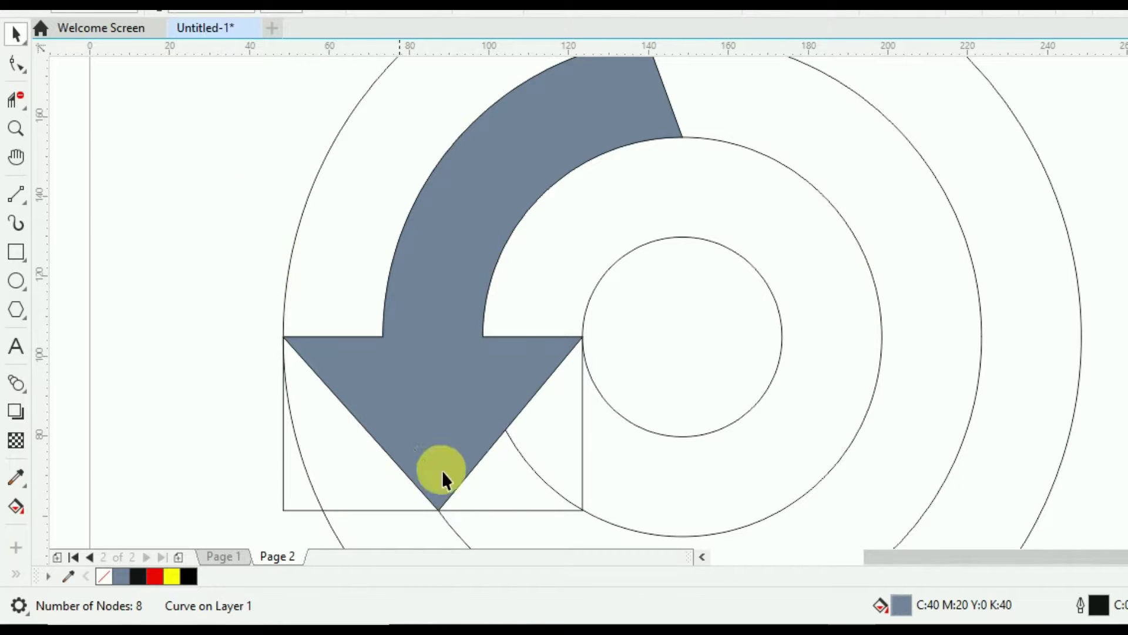
# Delete the group of construction circles and guide lines, leaving only the filled arrow on the page
pyautogui.click(560, 509)
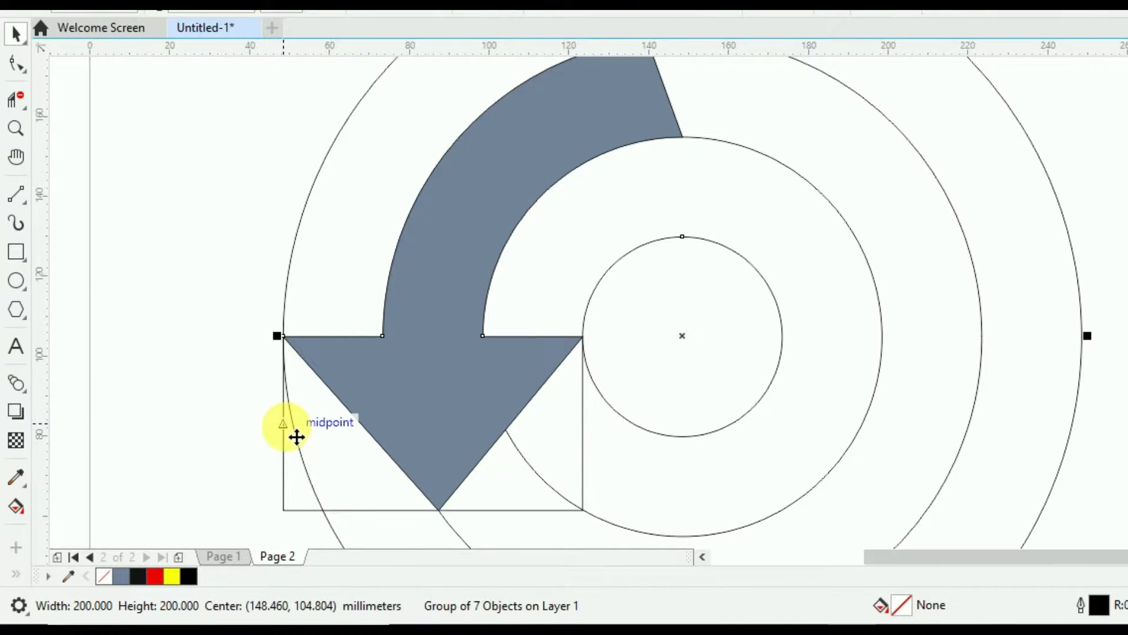
pyautogui.press('Delete')
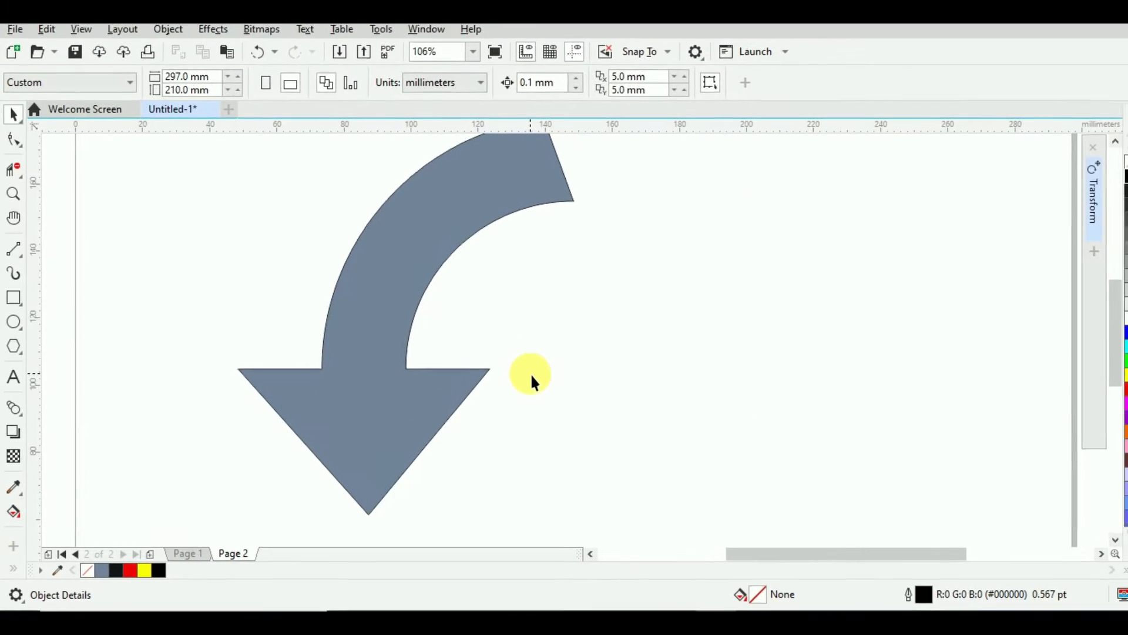
pyautogui.press('z')
pyautogui.rightClick(523, 374)
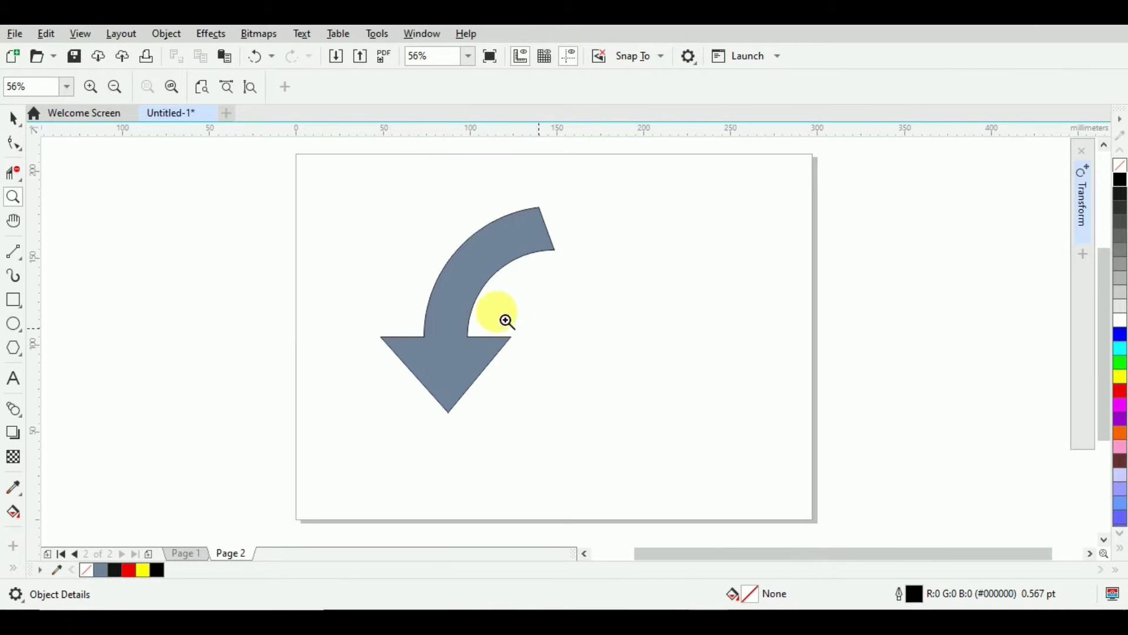
pyautogui.click(13, 123)
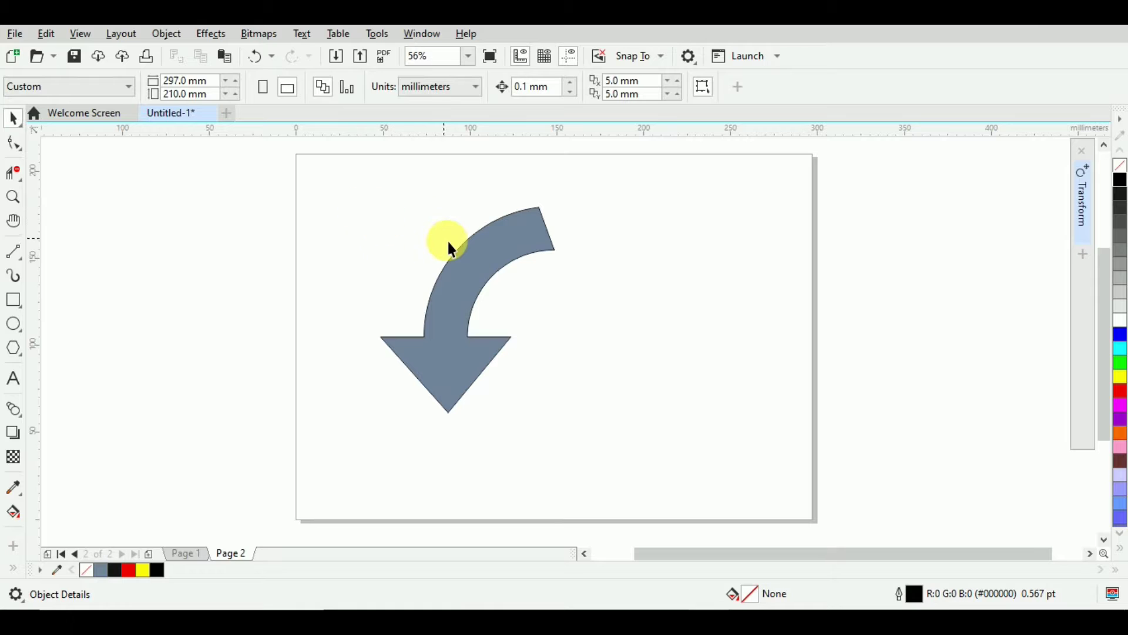
# Set the curved arrow's outline width to None
pyautogui.click(447, 265)
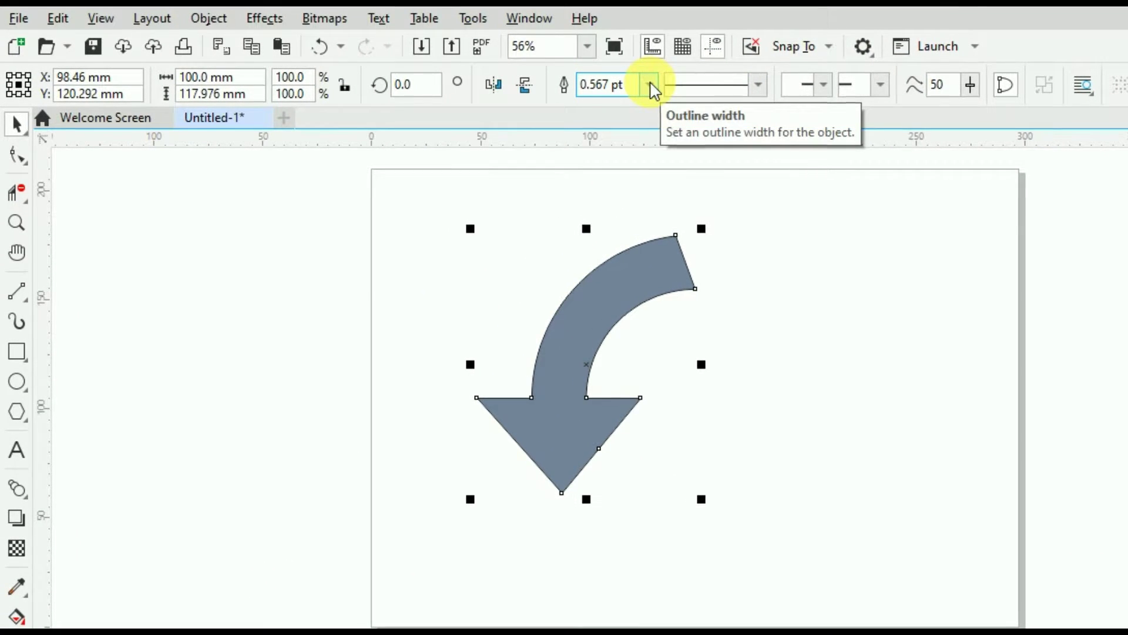
pyautogui.click(651, 87)
pyautogui.click(621, 105)
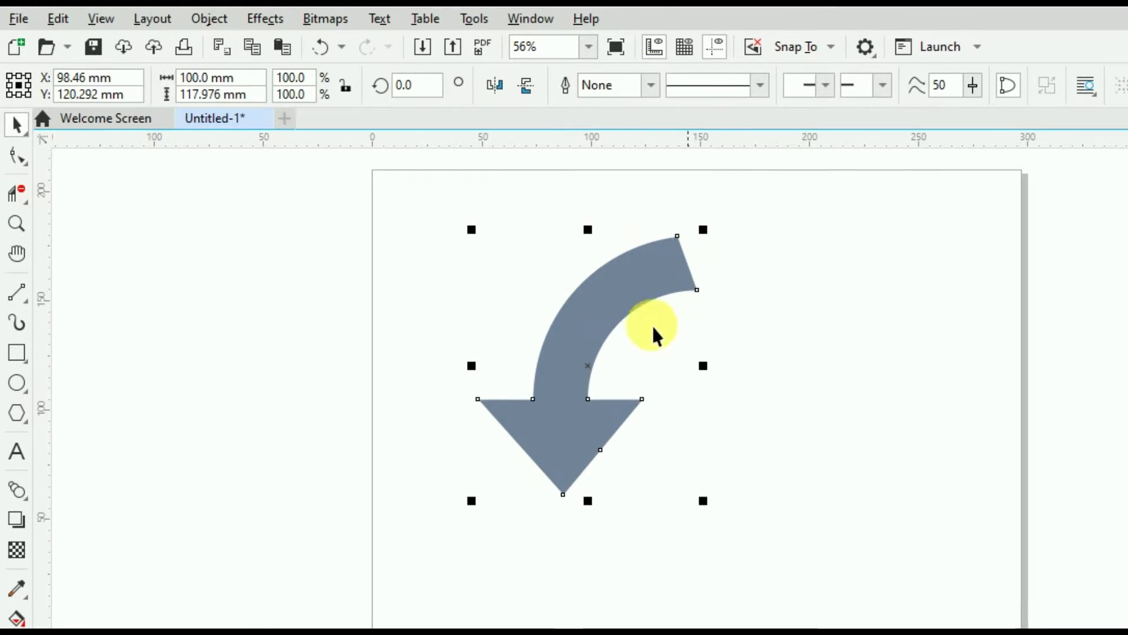
pyautogui.click(807, 344)
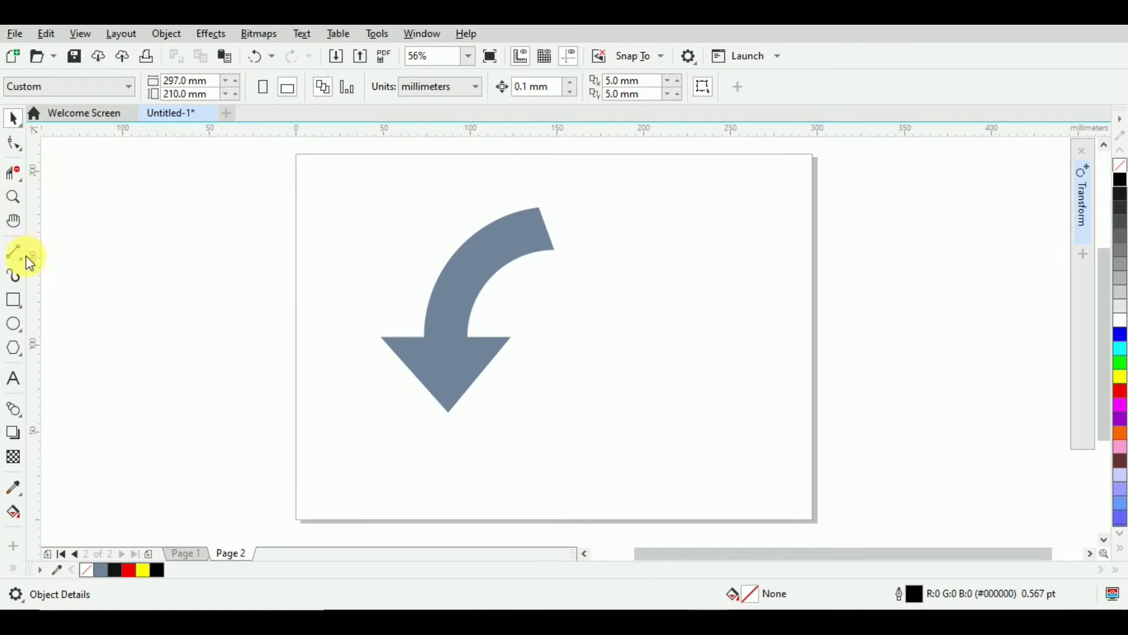
# Draw two swatch rectangles outside the page's left edge, filling the upper one, about 22 × 19 mm, yellow and the lower one, about 25 × 20 mm, red
pyautogui.click(15, 300)
pyautogui.moveTo(135, 177); pyautogui.dragTo(213, 186)
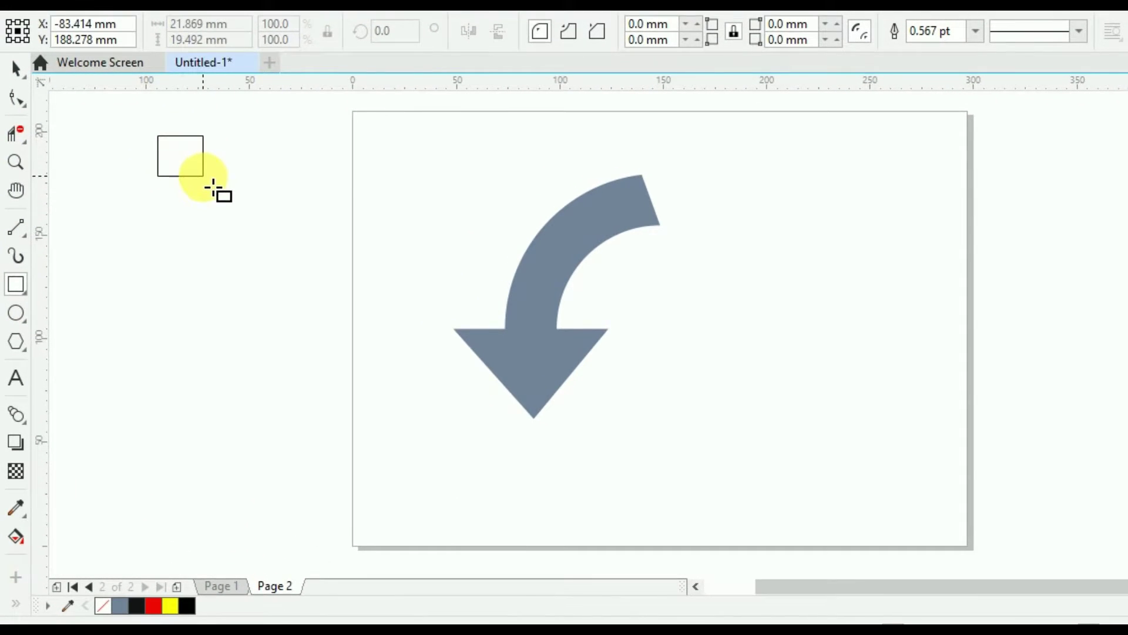
pyautogui.moveTo(160, 294); pyautogui.dragTo(212, 333)
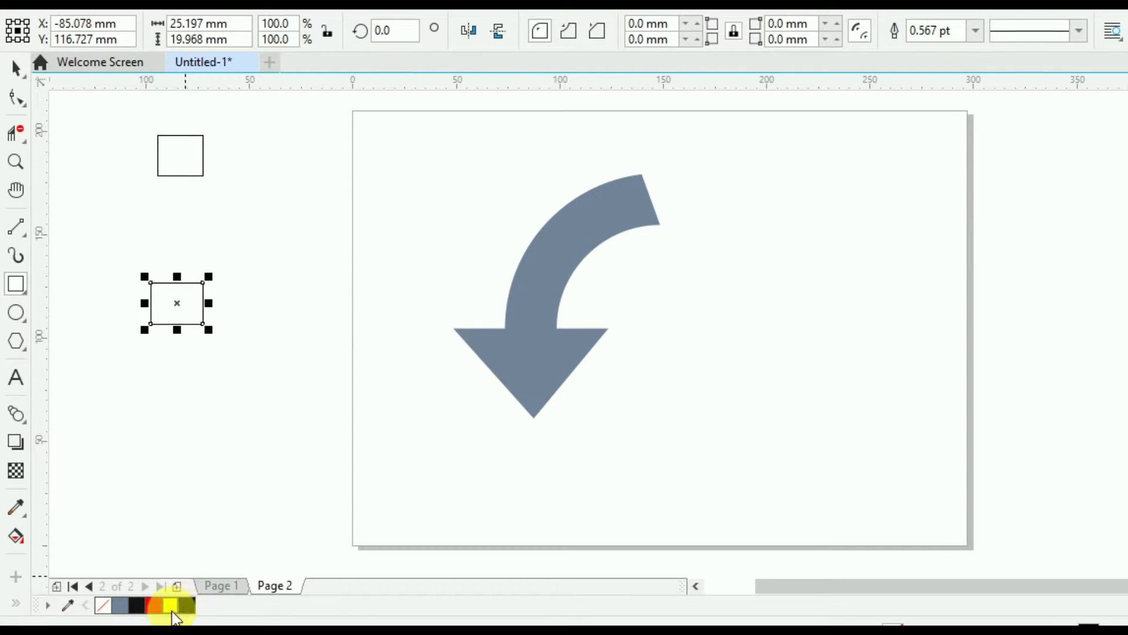
pyautogui.click(153, 605)
pyautogui.click(204, 162)
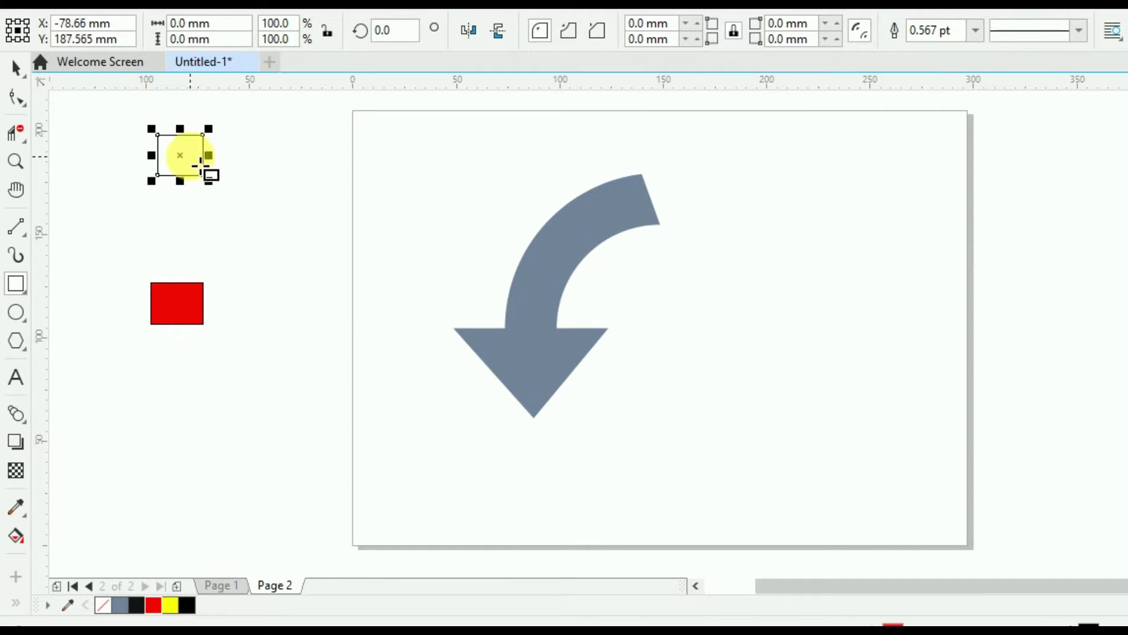
pyautogui.click(170, 606)
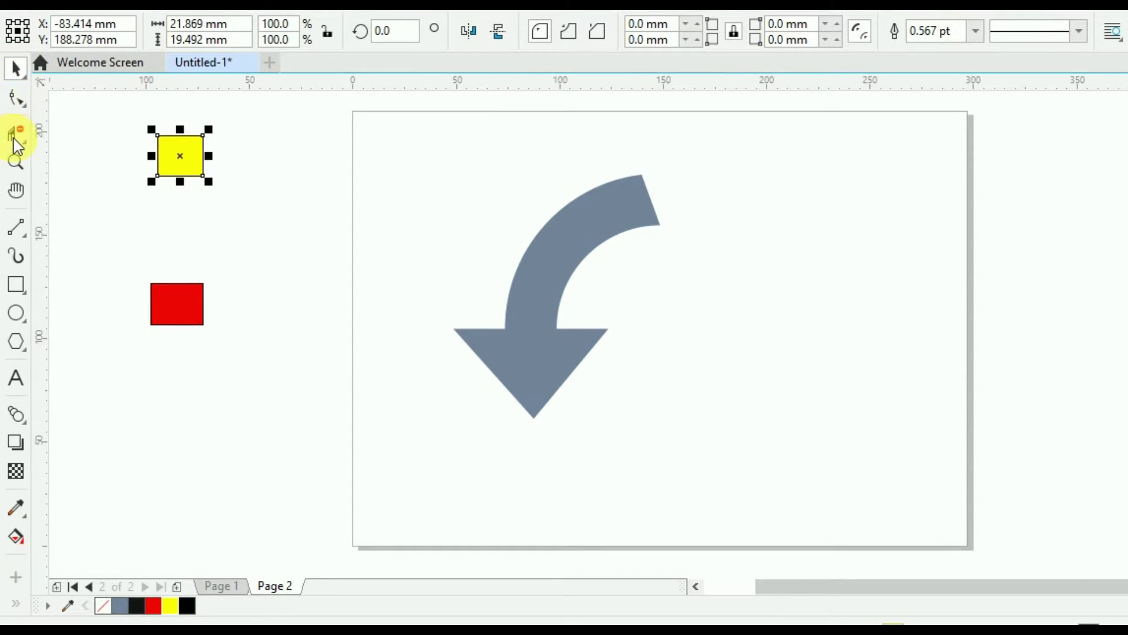
# Blend the yellow rectangle into the red one with 1 intermediate step
pyautogui.click(18, 416)
pyautogui.moveTo(180, 156); pyautogui.dragTo(188, 296)
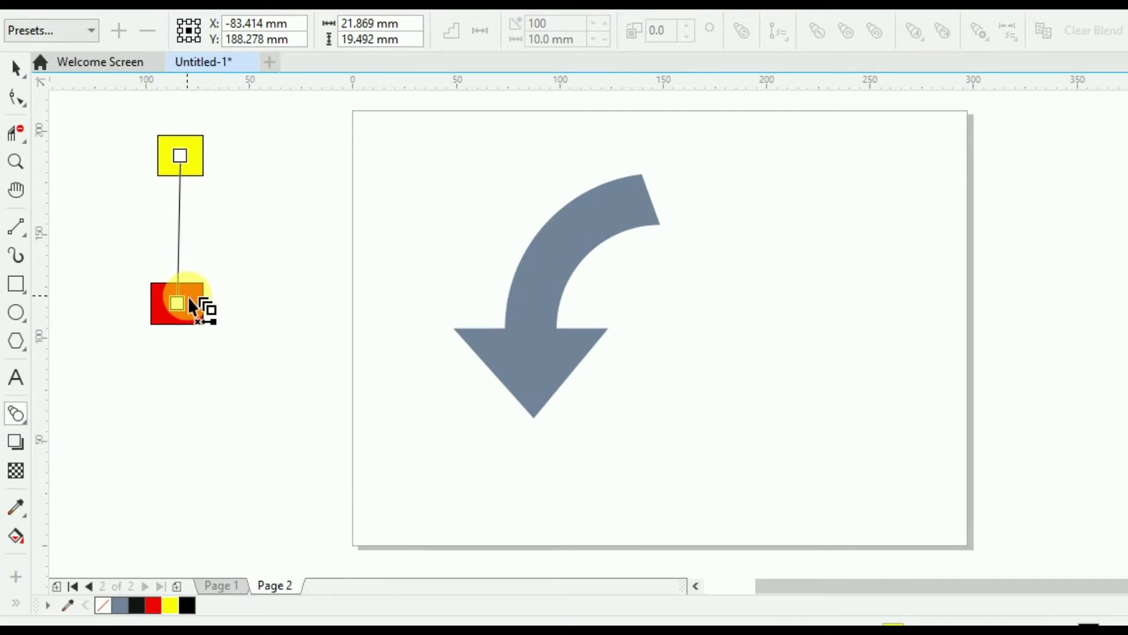
pyautogui.press('Return')
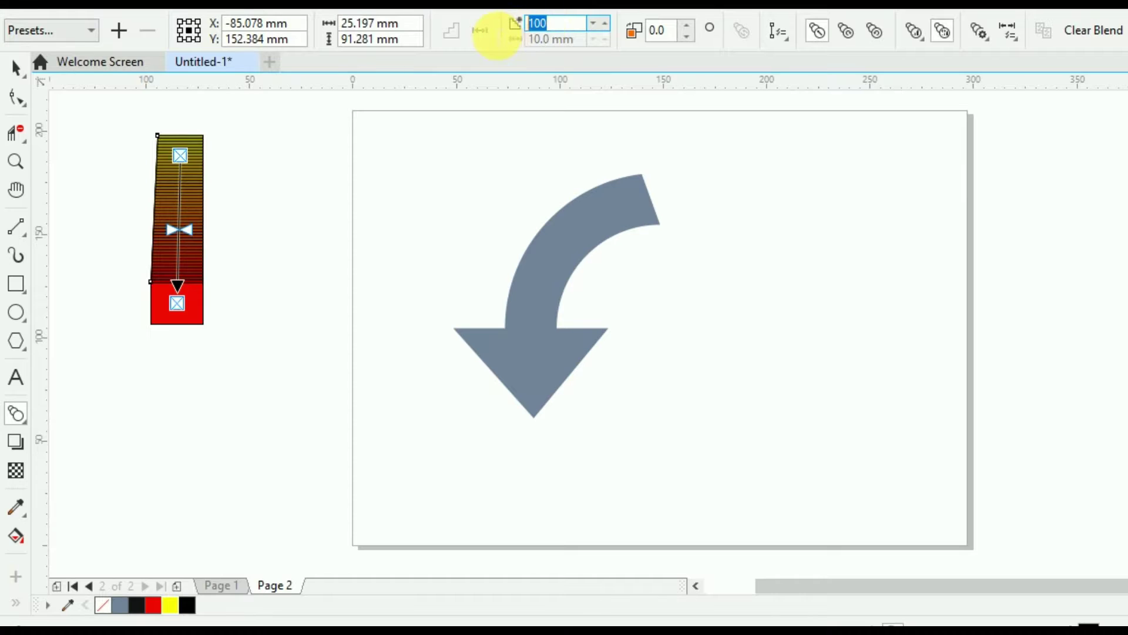
pyautogui.write('1')
pyautogui.press('Return')
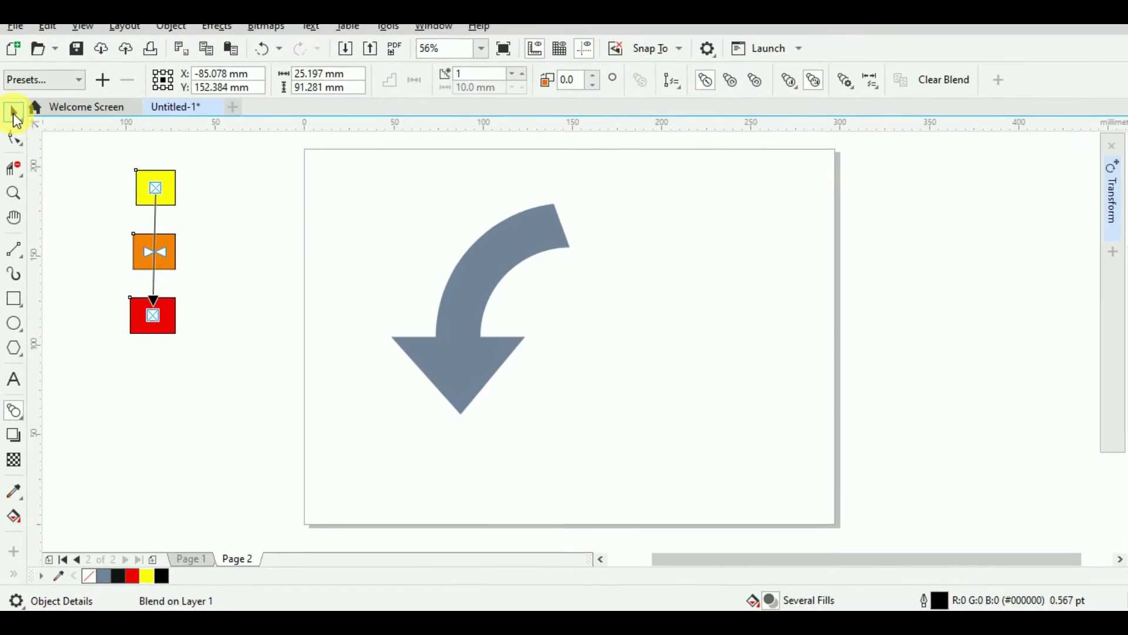
pyautogui.click(240, 293)
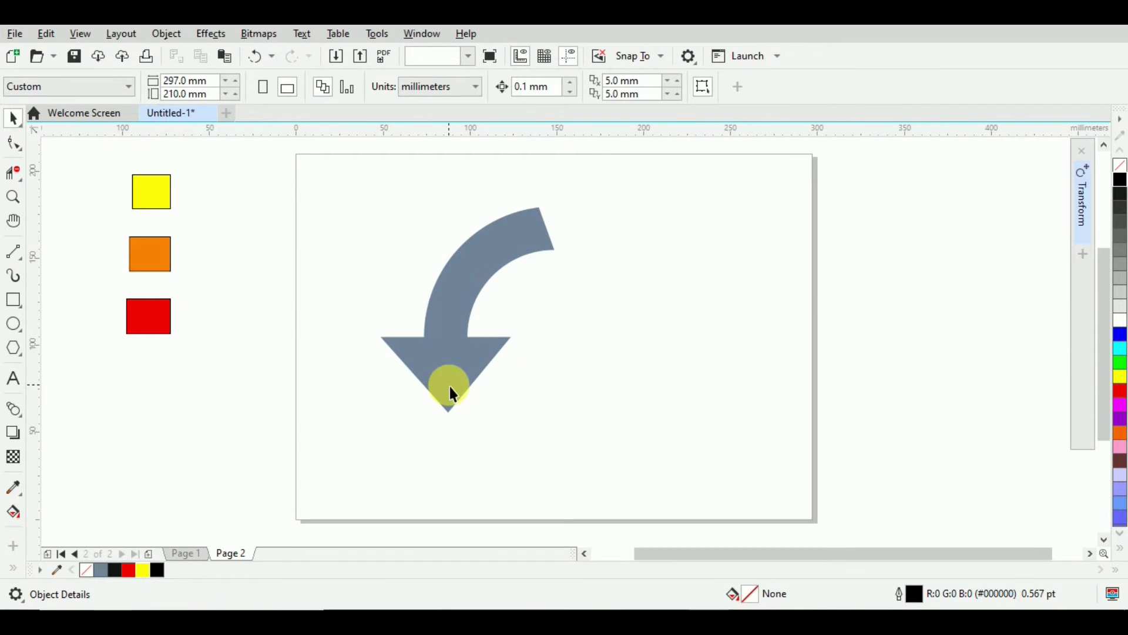
# Apply a linear fountain fill from the arrow's tip to its tail's upper corner, and align the side handle with the arrowhead's left corner
pyautogui.click(451, 393)
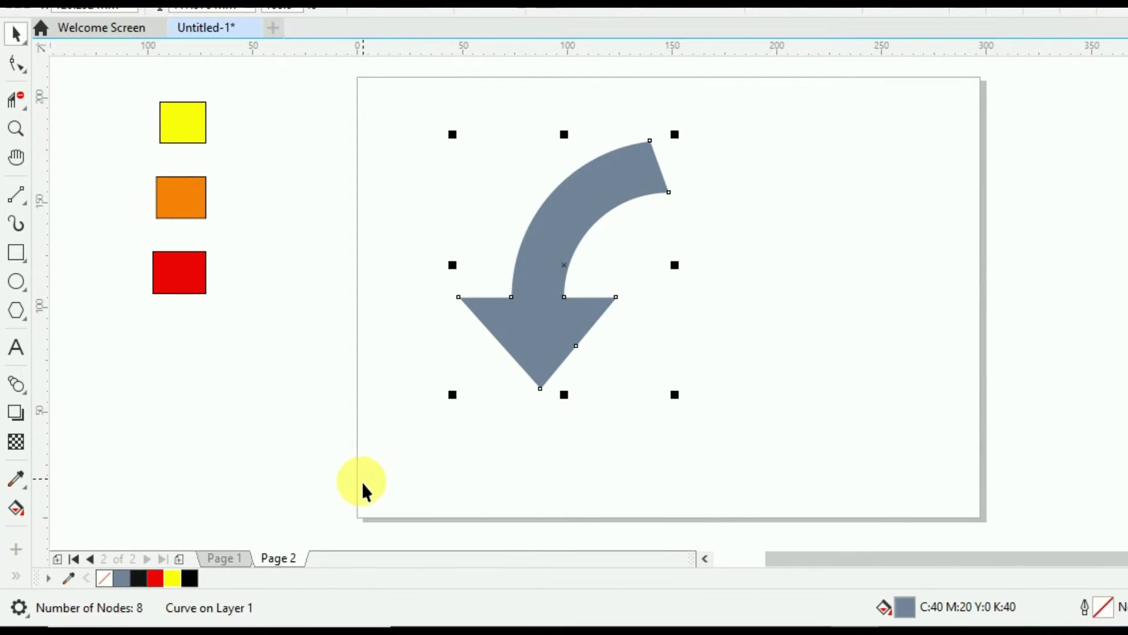
pyautogui.click(17, 509)
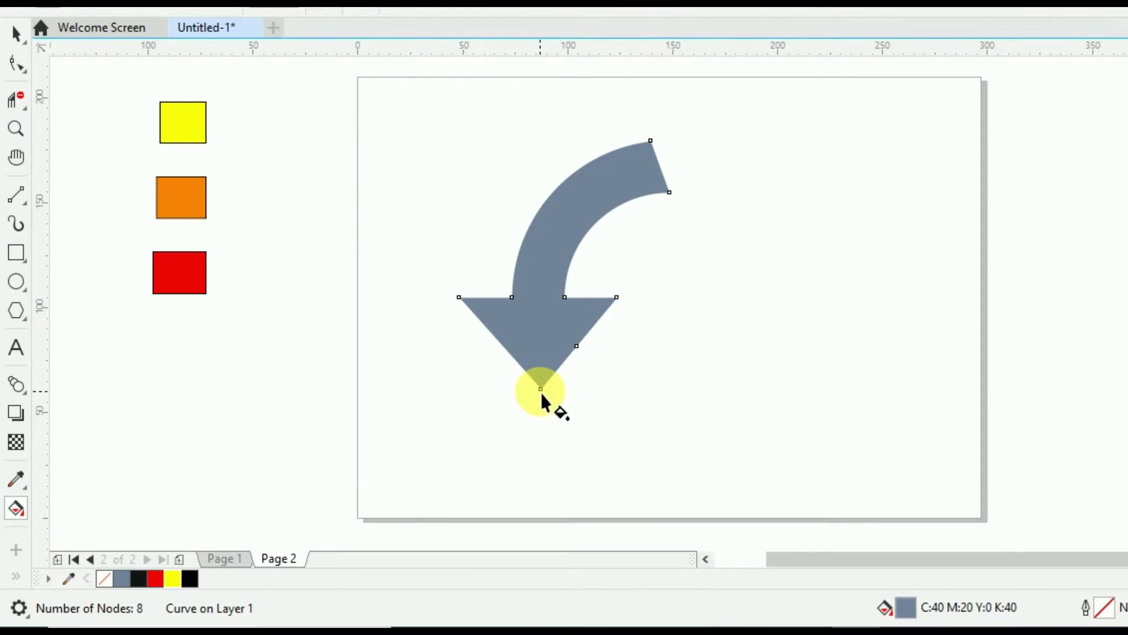
pyautogui.moveTo(541, 389); pyautogui.dragTo(650, 141)
pyautogui.click(293, 282)
pyautogui.moveTo(297, 286); pyautogui.dragTo(459, 297)
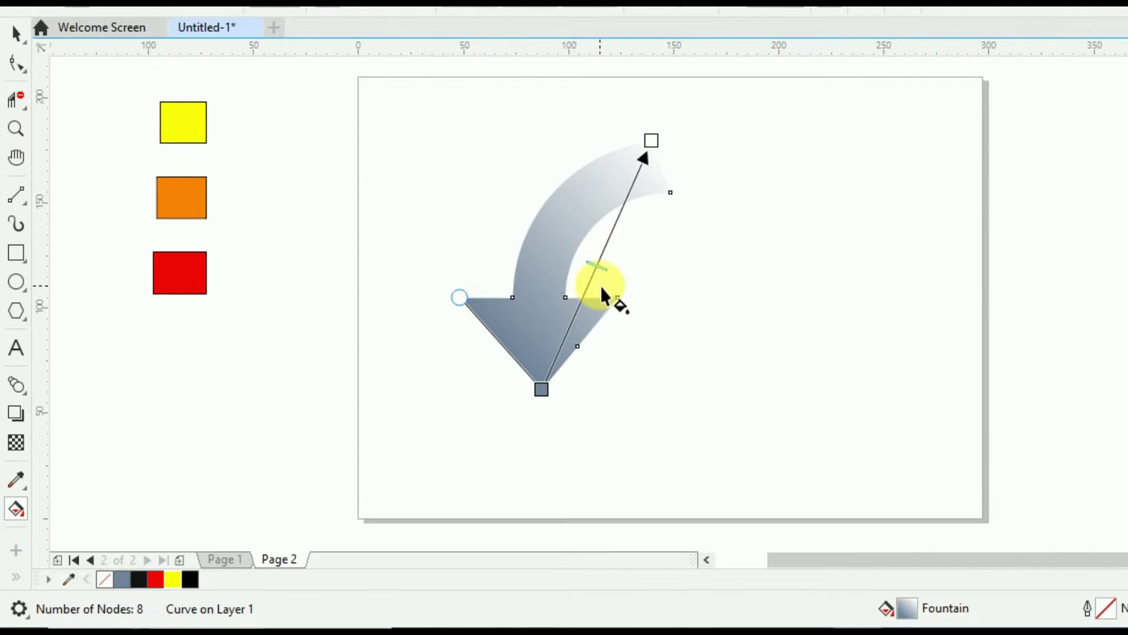
# Add an intermediate color node near the middle of the arrow's gradient line
pyautogui.doubleClick(589, 279)
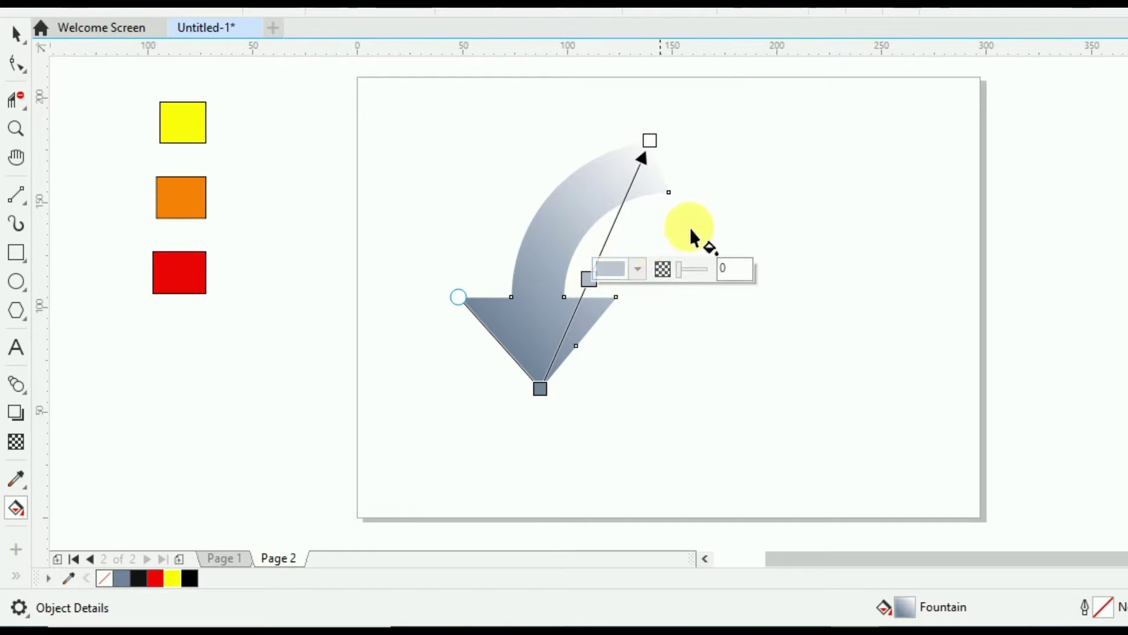
pyautogui.moveTo(599, 283); pyautogui.dragTo(600, 272)
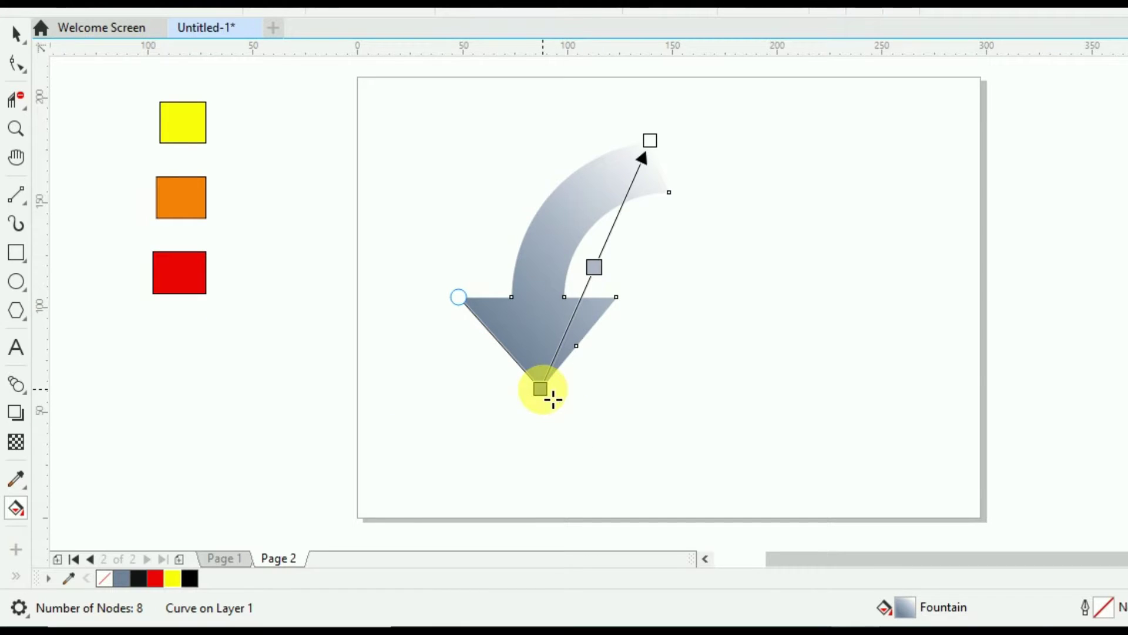
# Color the gradient node at the arrow's tip by sampling the red swatch rectangle
pyautogui.click(541, 389)
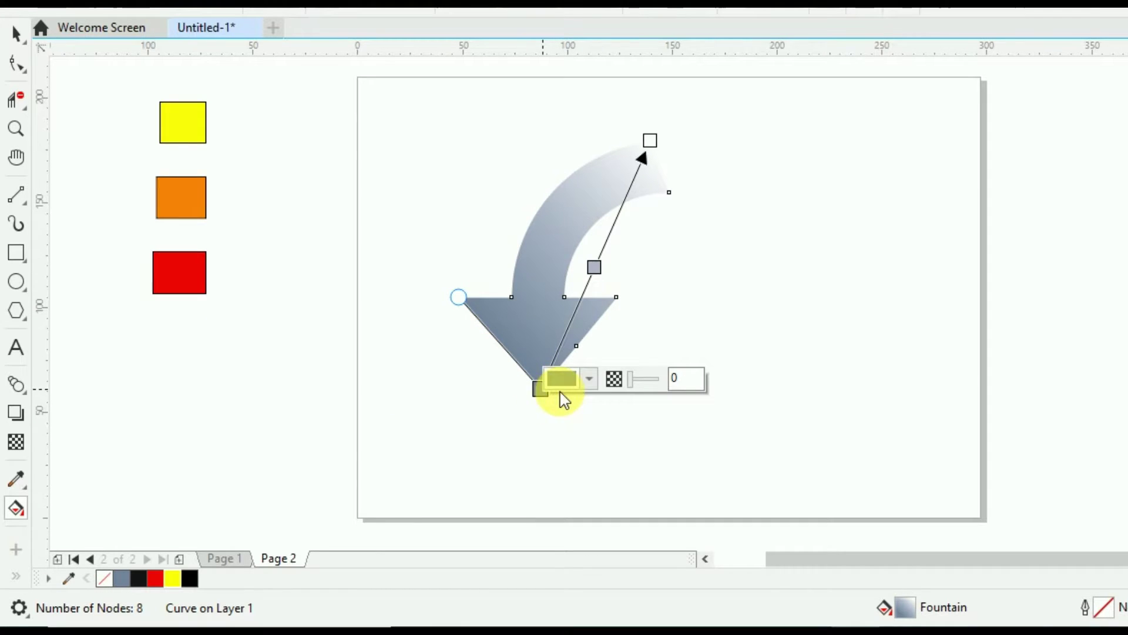
pyautogui.click(590, 379)
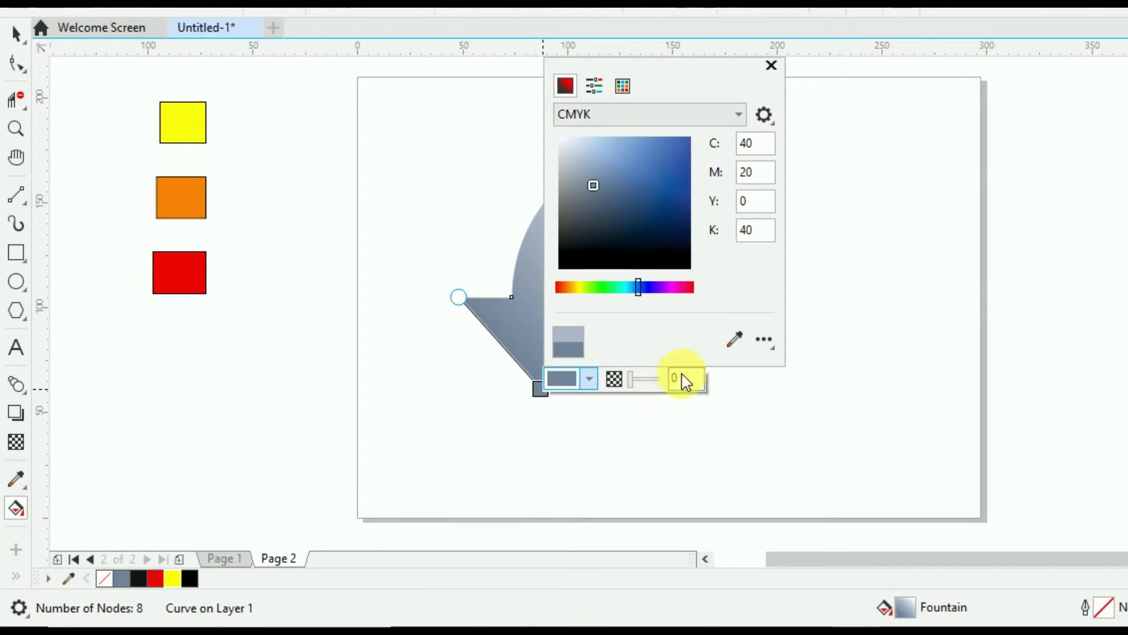
pyautogui.click(736, 341)
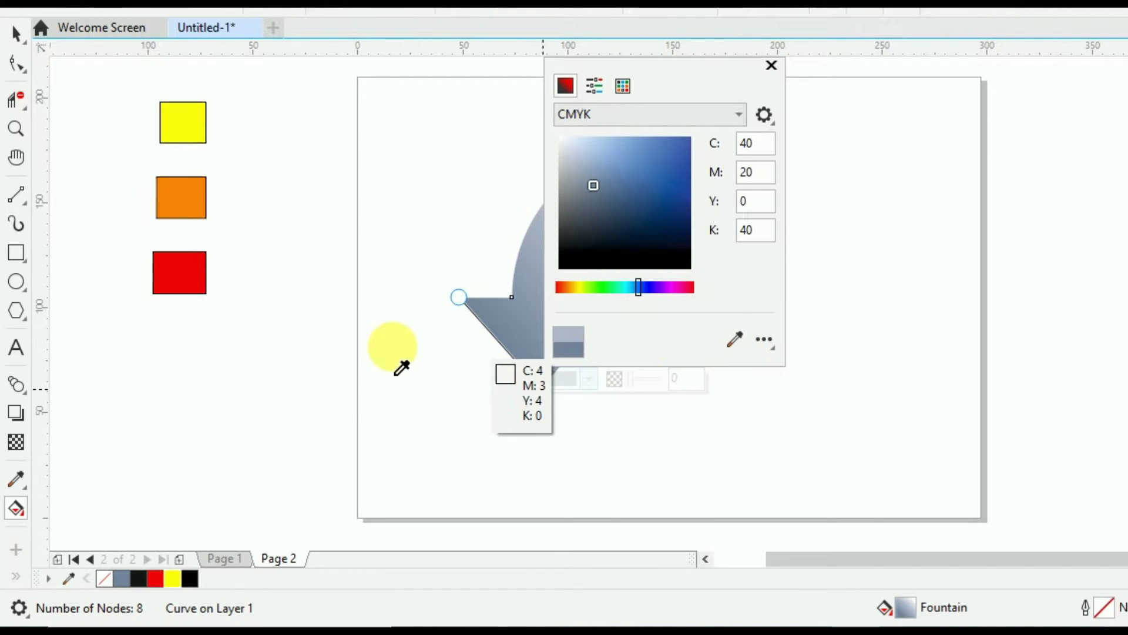
pyautogui.click(178, 272)
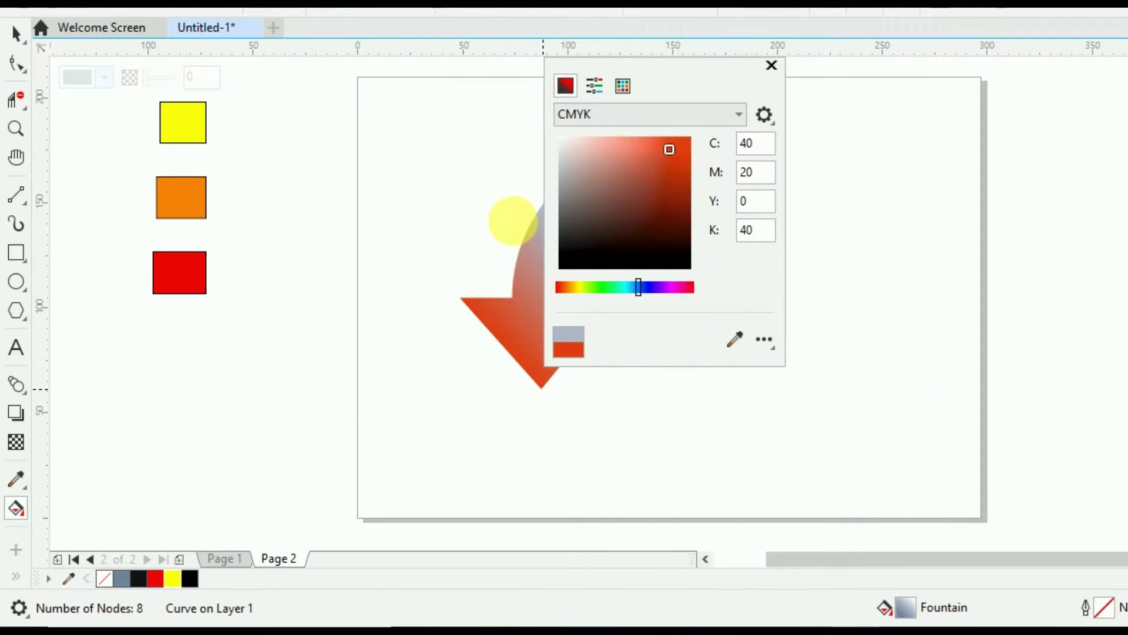
pyautogui.click(771, 66)
# Color the middle node of the arrow's gradient by sampling the orange swatch rectangle
pyautogui.click(595, 268)
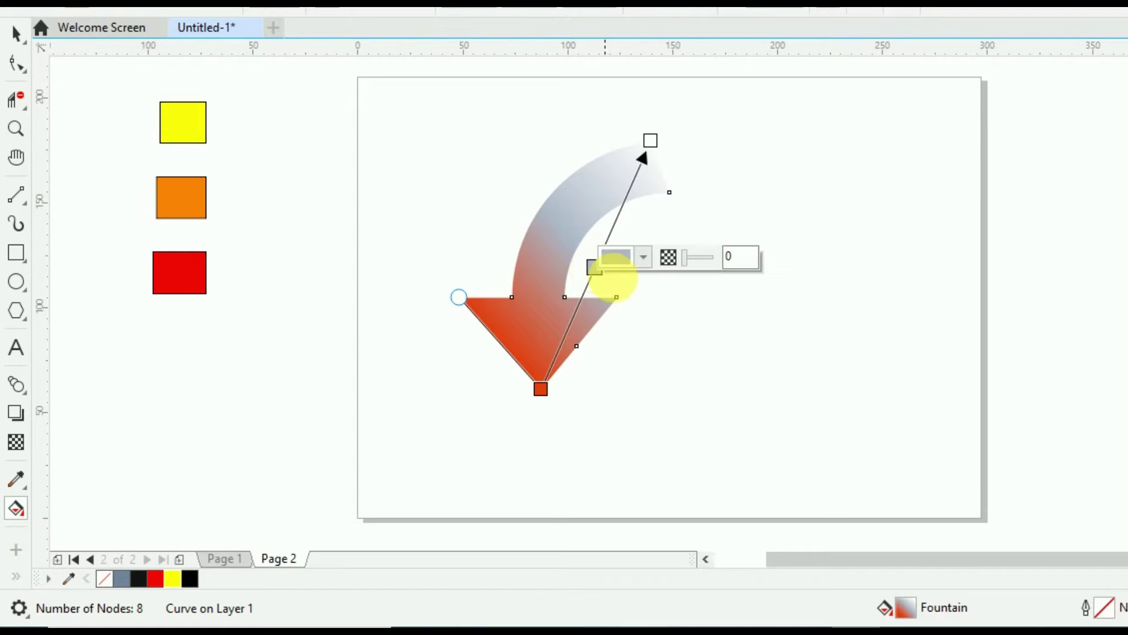
pyautogui.click(645, 258)
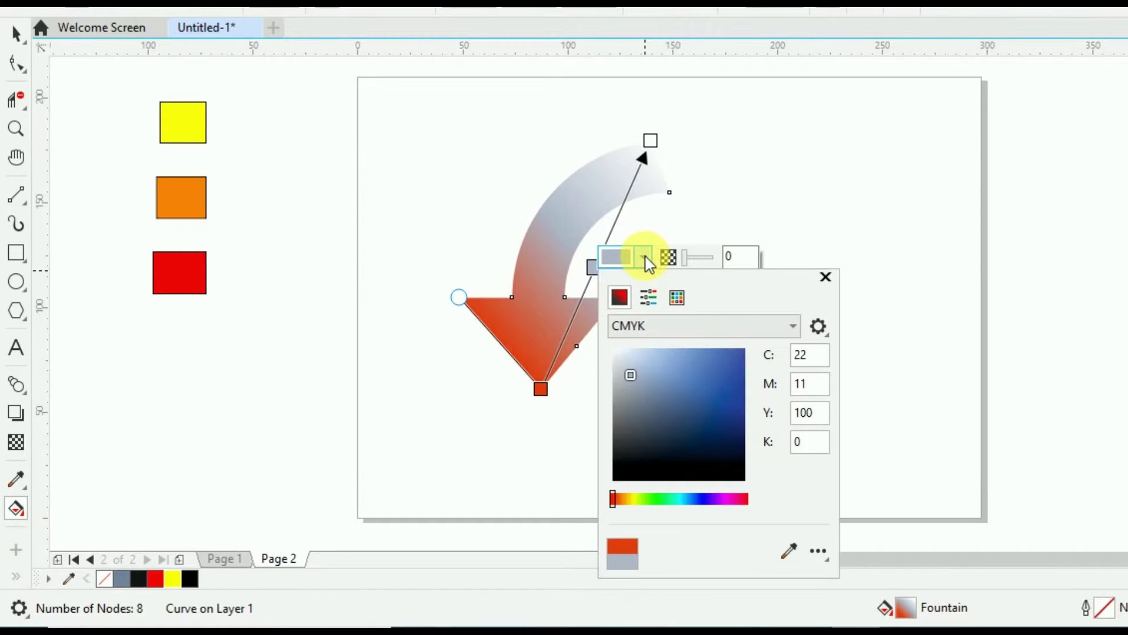
pyautogui.click(790, 564)
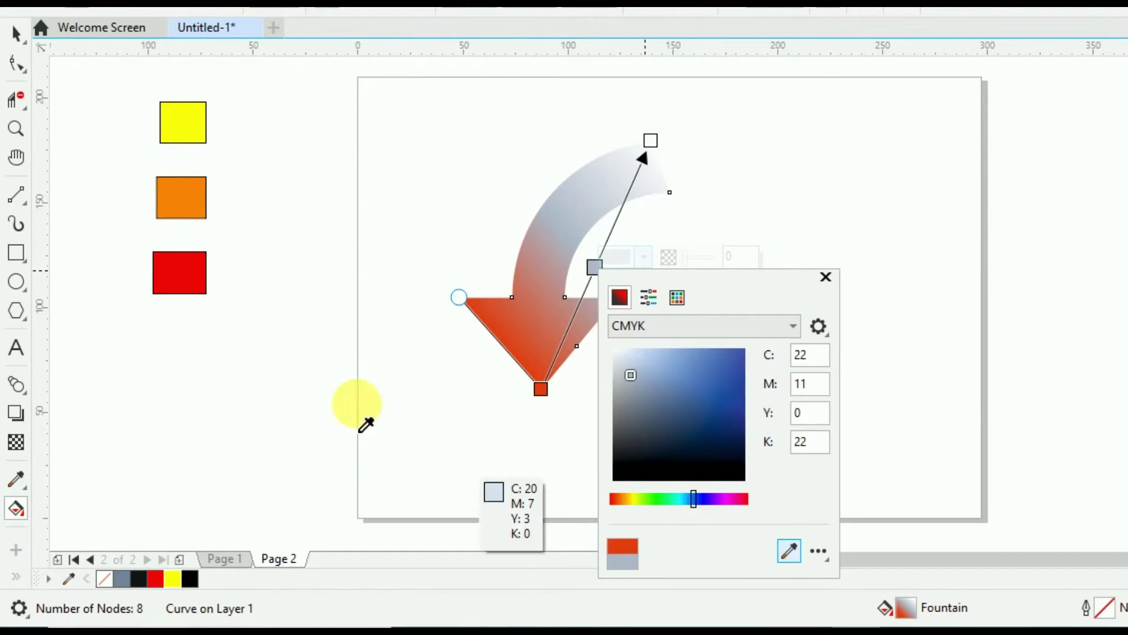
pyautogui.click(200, 212)
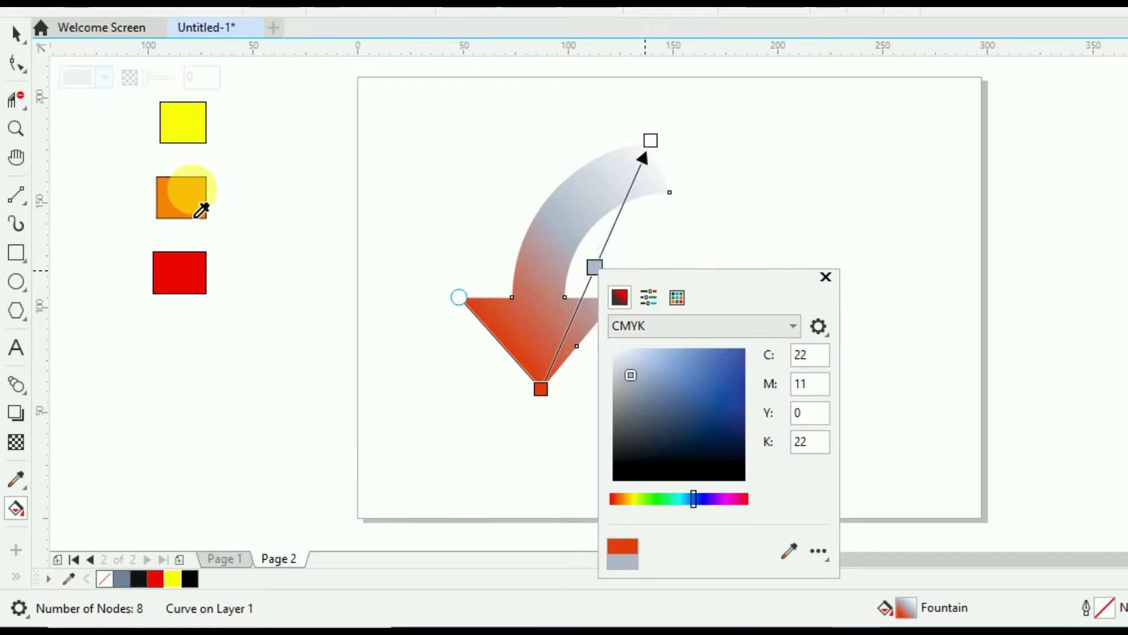
pyautogui.click(825, 276)
# Color the gradient's end node at the arrow's tail by sampling the yellow swatch rectangle
pyautogui.click(651, 142)
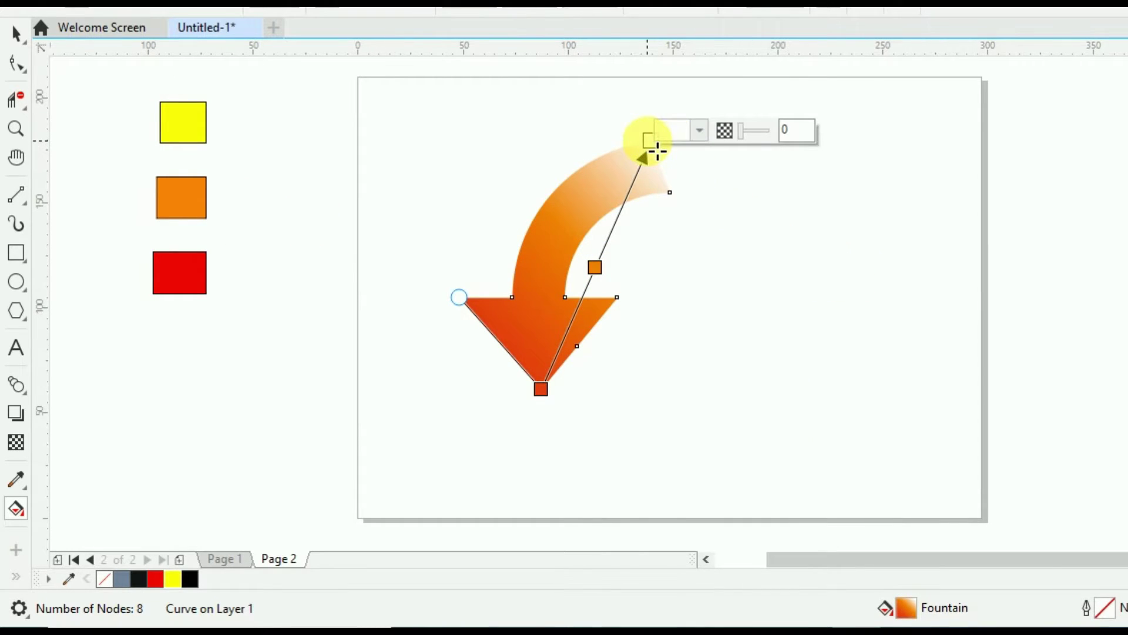
pyautogui.click(700, 131)
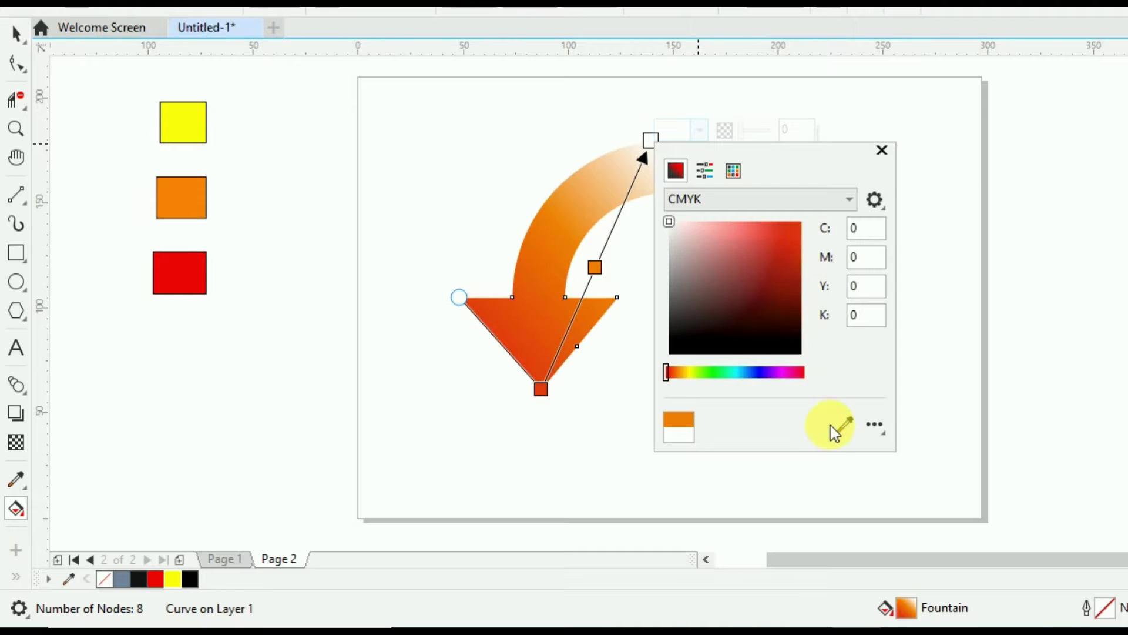
pyautogui.click(846, 435)
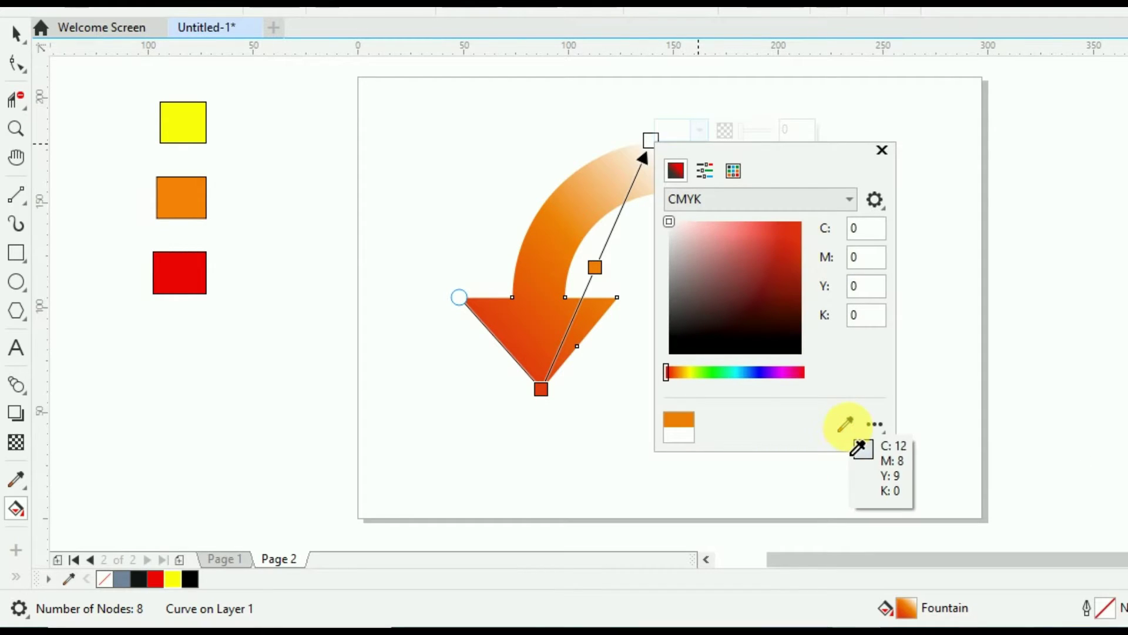
pyautogui.click(203, 136)
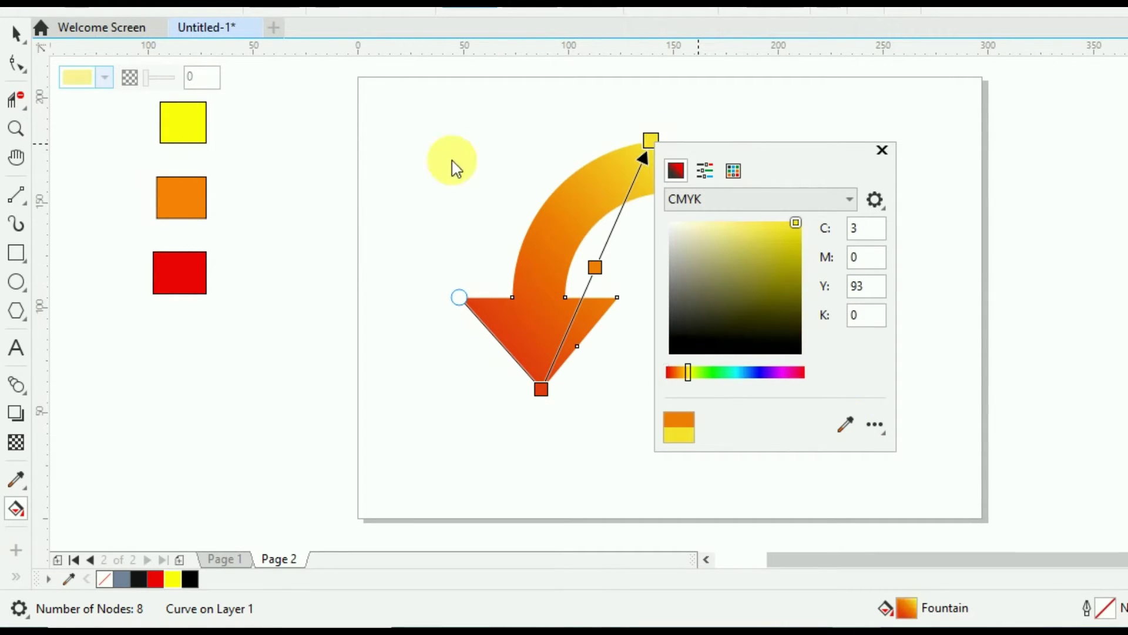
pyautogui.click(883, 151)
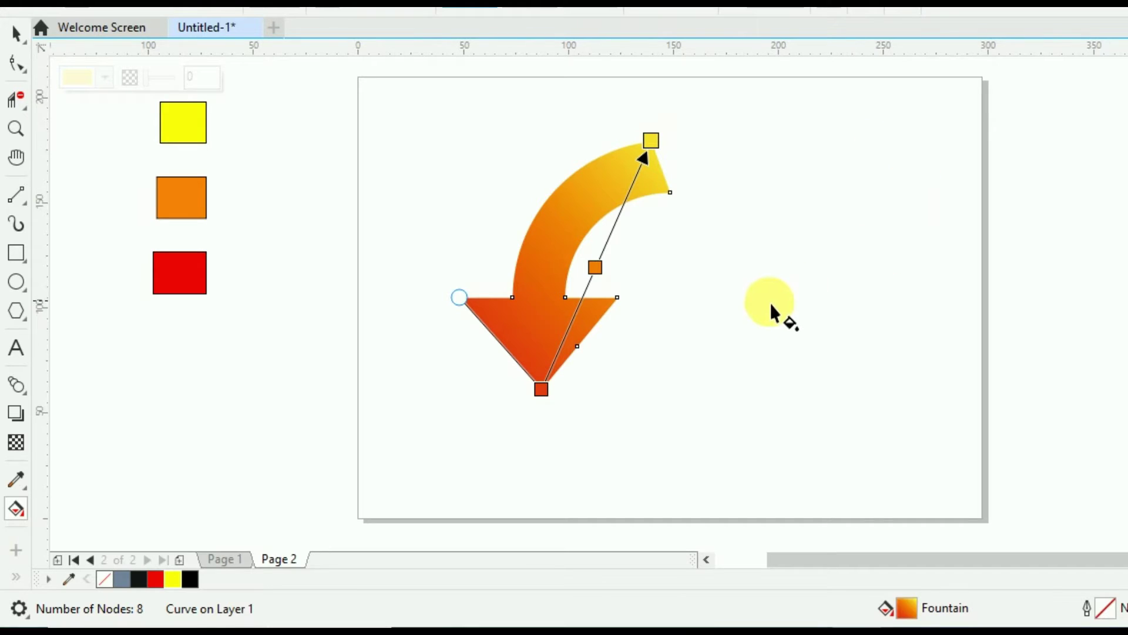
# Delete the three blended swatch rectangles outside the page
pyautogui.click(874, 303)
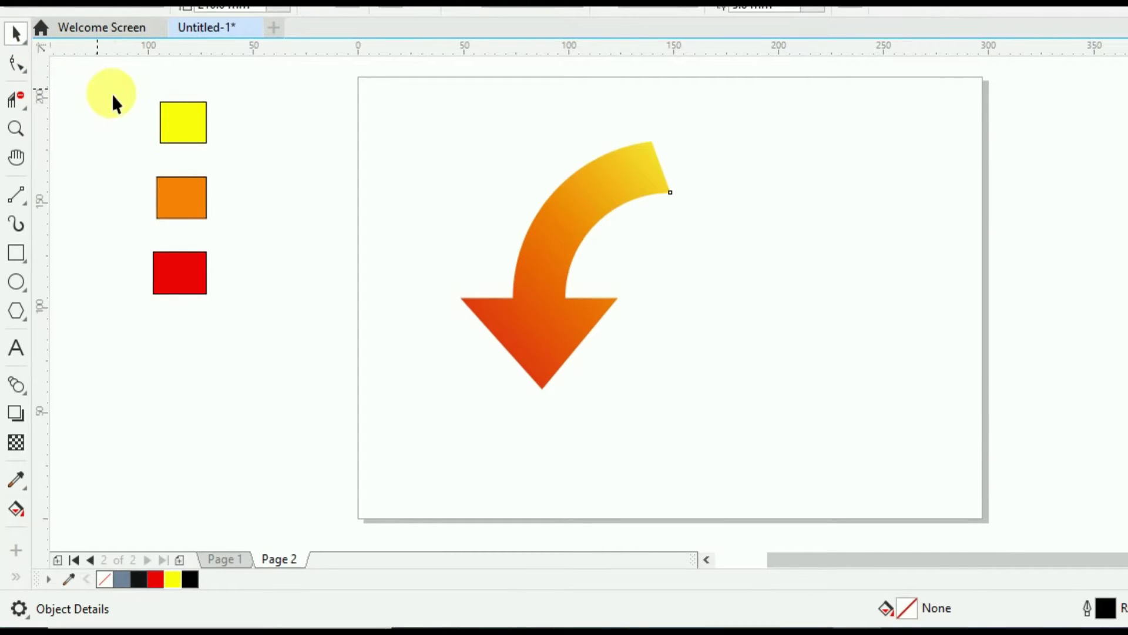
pyautogui.moveTo(297, 397); pyautogui.dragTo(297, 397)
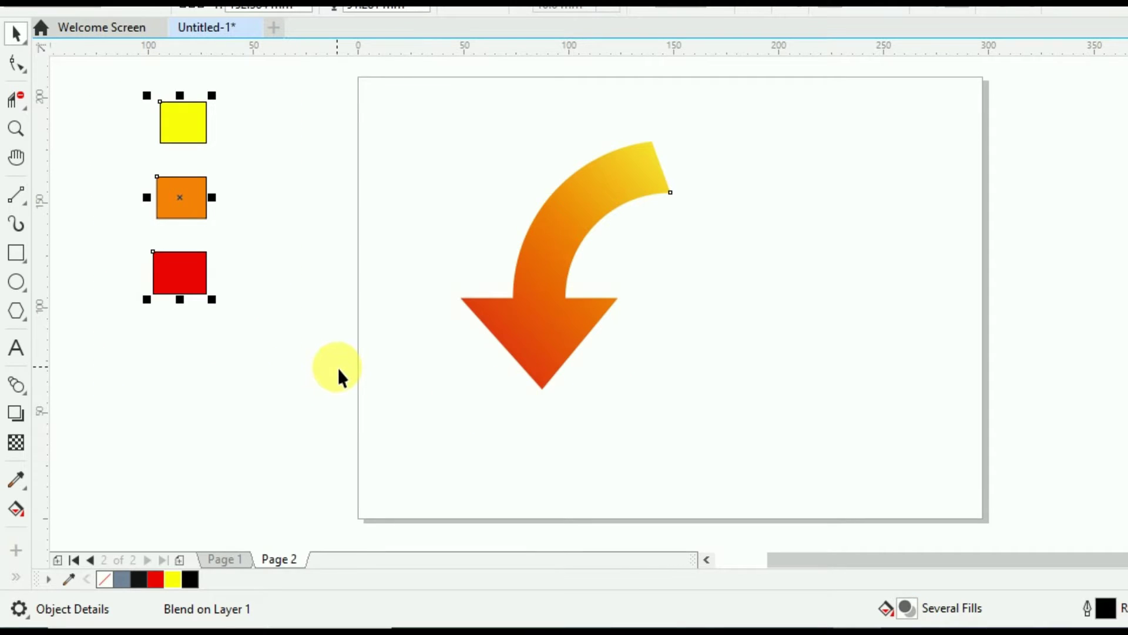
pyautogui.press('Delete')
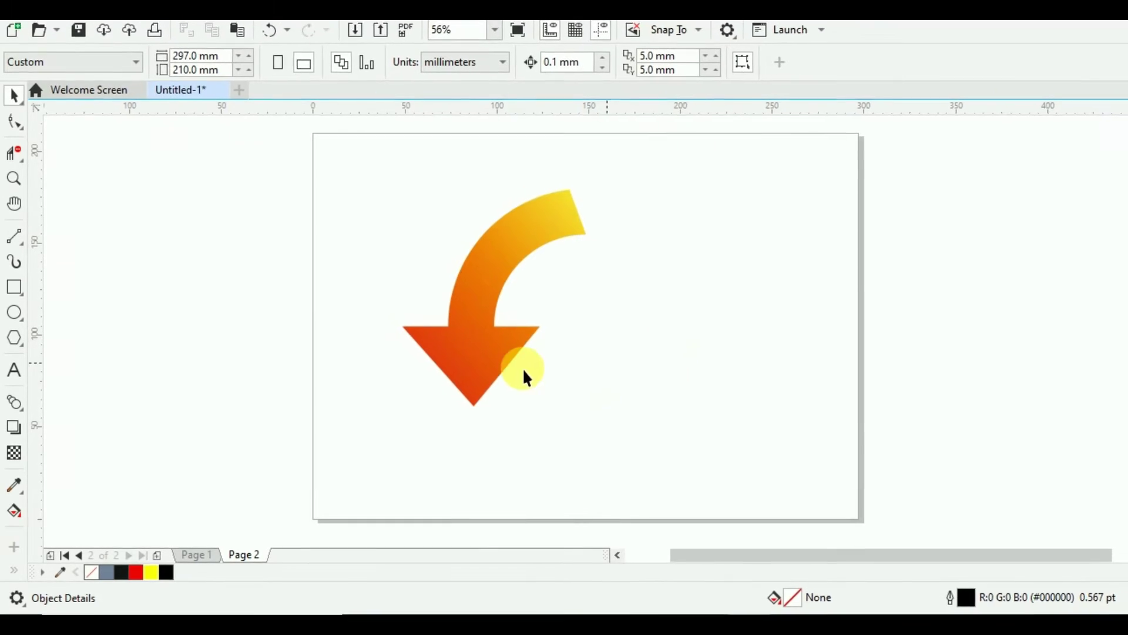
# Rotate the gradient arrow by 120° with 2 copies about the center X 148.46 mm, Y 104.804 mm to complete the circle
pyautogui.click(442, 346)
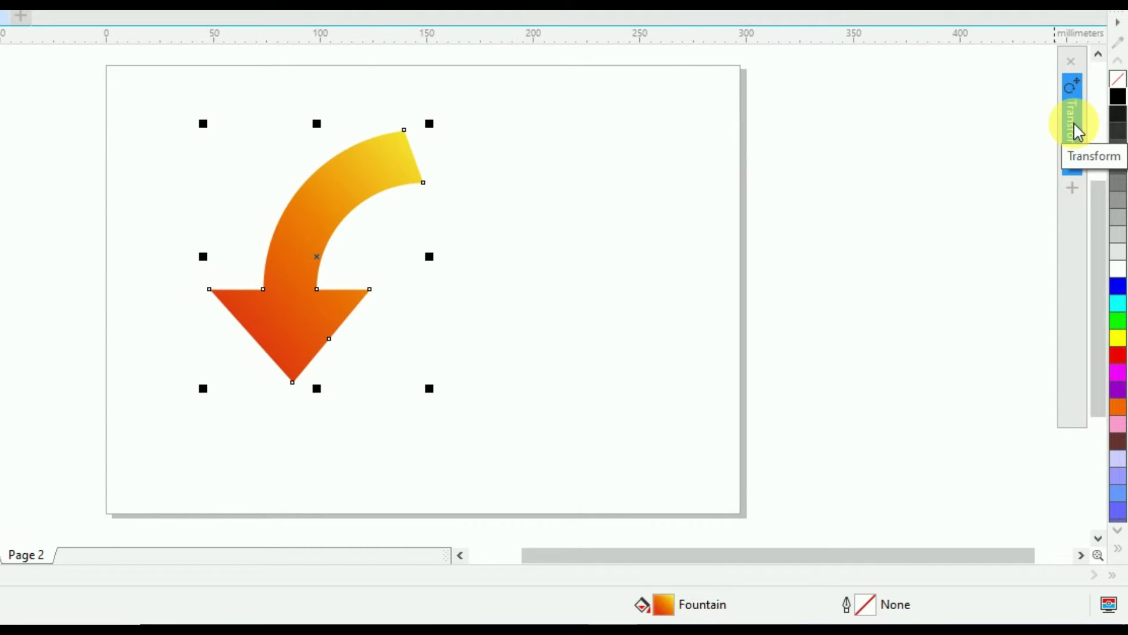
pyautogui.click(1077, 131)
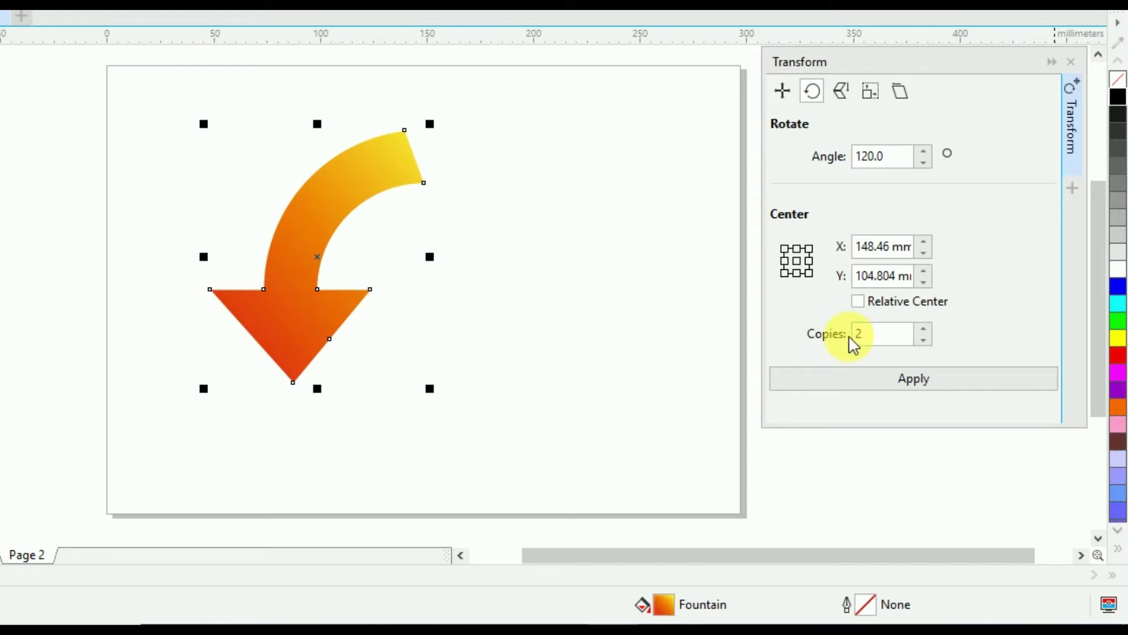
pyautogui.click(905, 390)
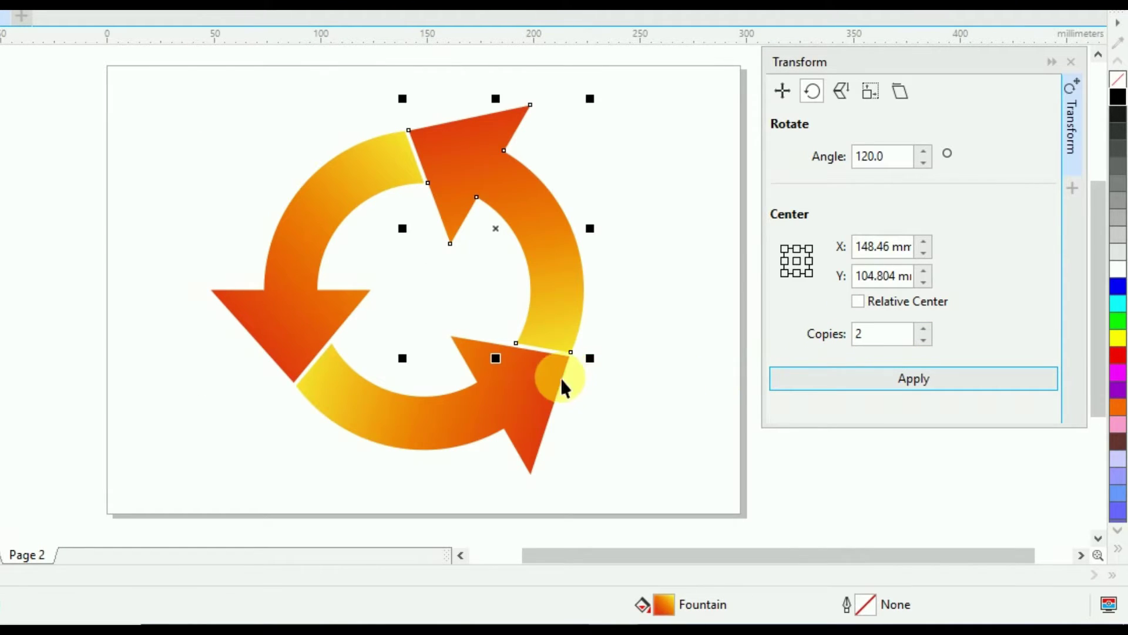
pyautogui.click(1051, 62)
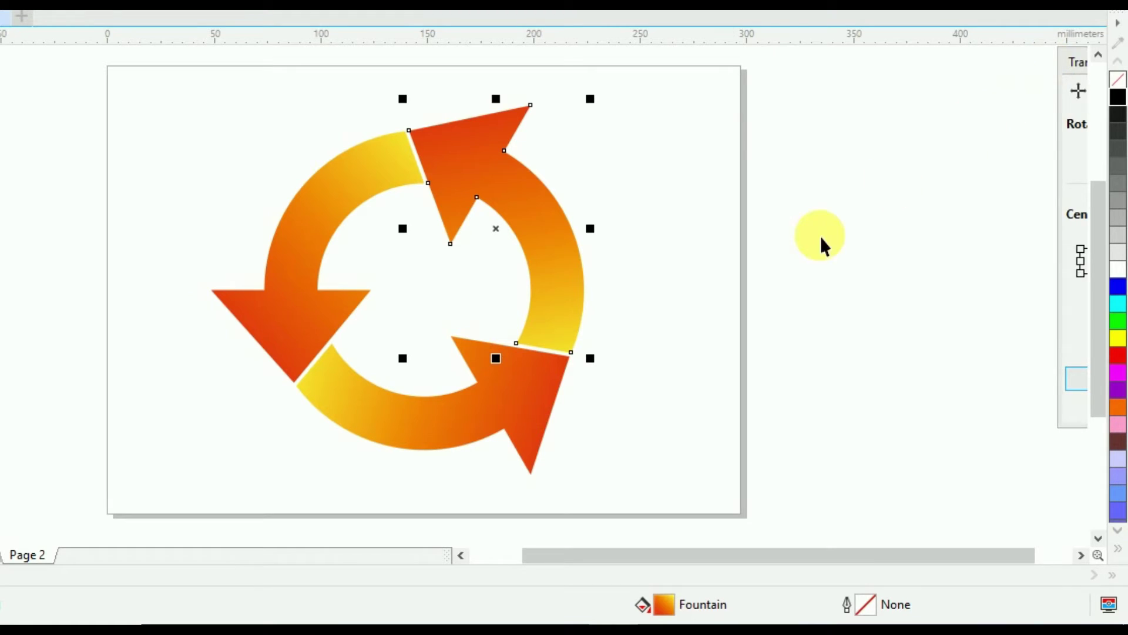
# Group the three arrows and center the group on the page
pyautogui.click(813, 316)
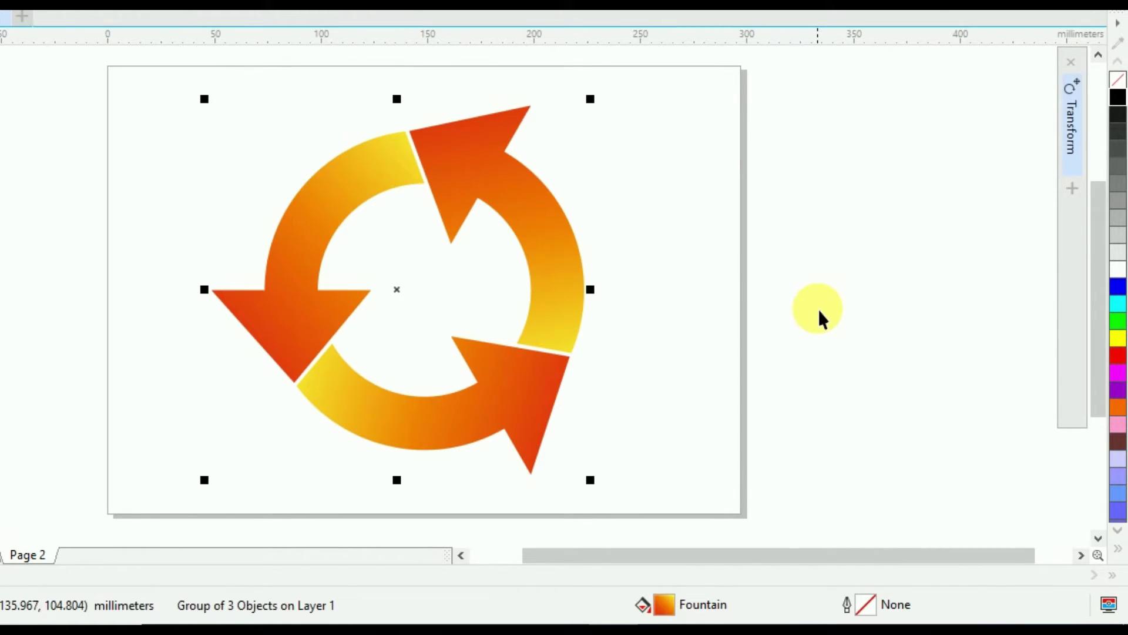
pyautogui.press('p')
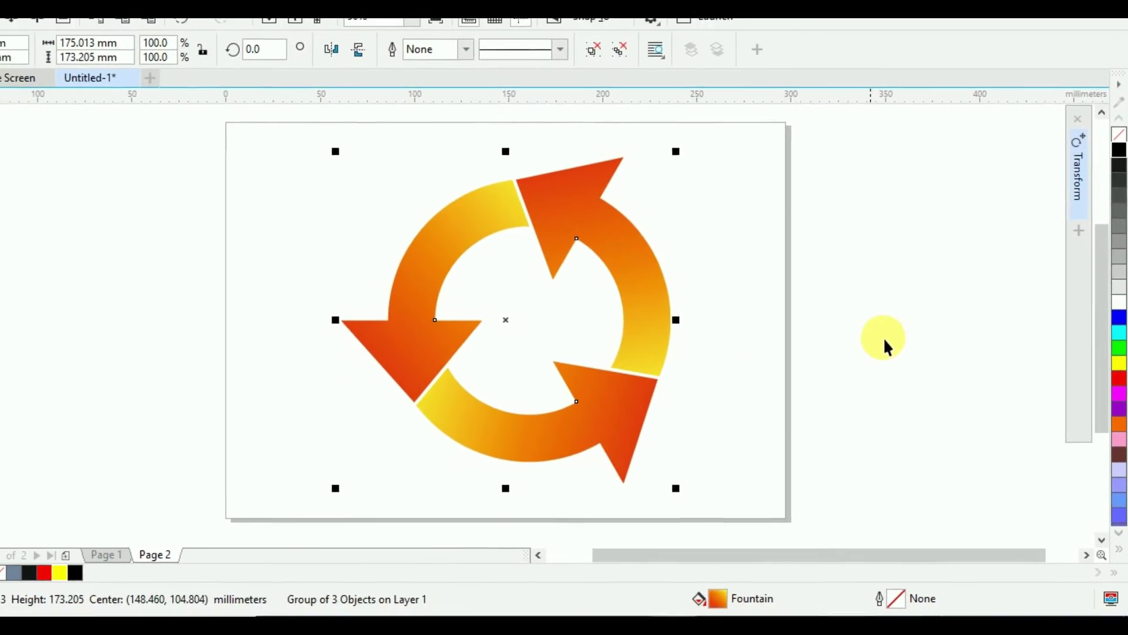
pyautogui.click(866, 291)
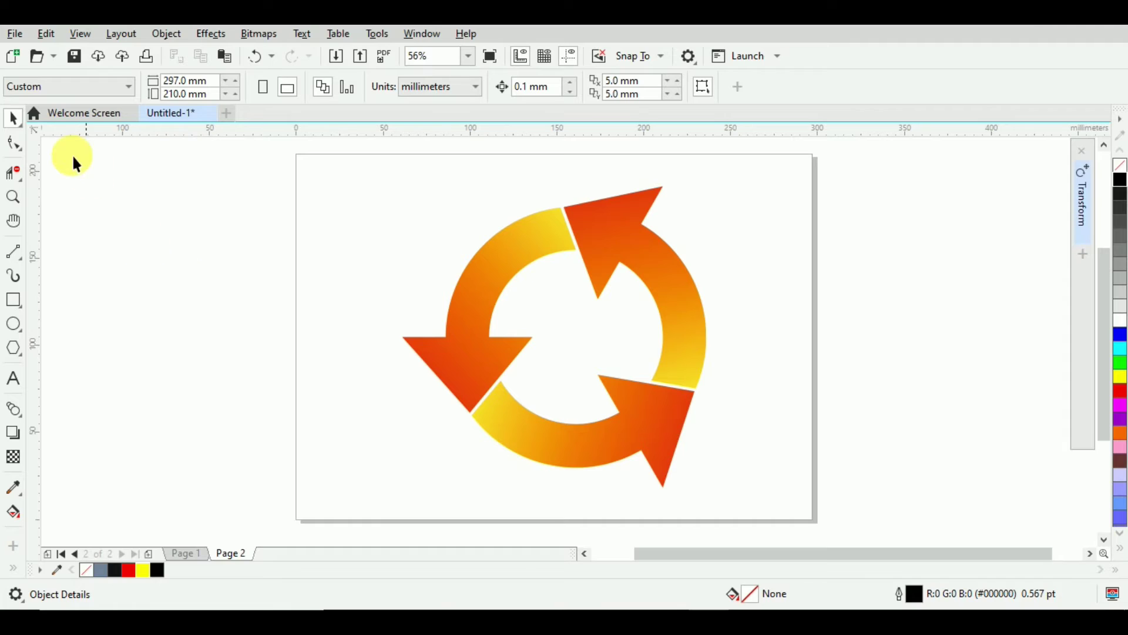
# Add a page-sized 297 × 210 mm rectangle behind the arrows, fill it black and set its outline width to None
pyautogui.doubleClick(14, 302)
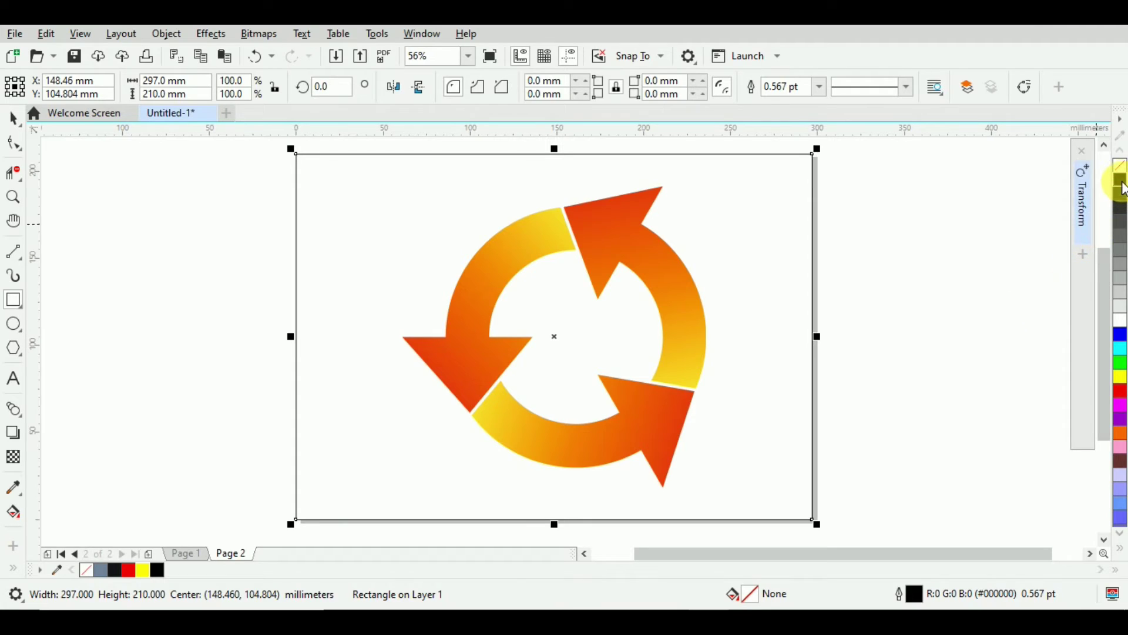
pyautogui.click(1121, 183)
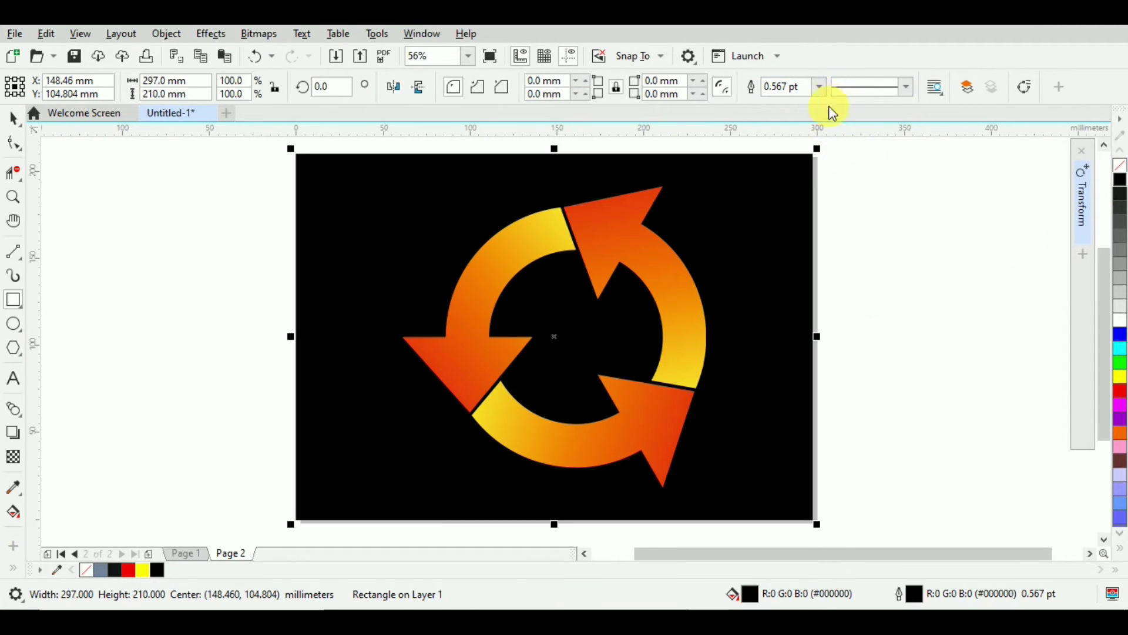
pyautogui.click(822, 87)
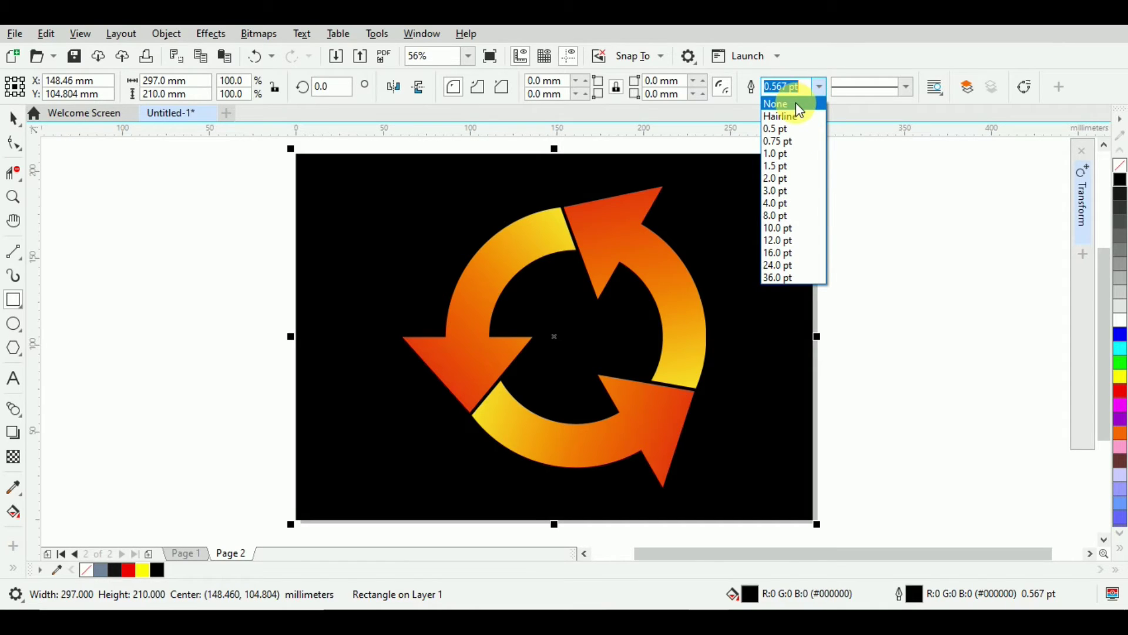
pyautogui.click(776, 103)
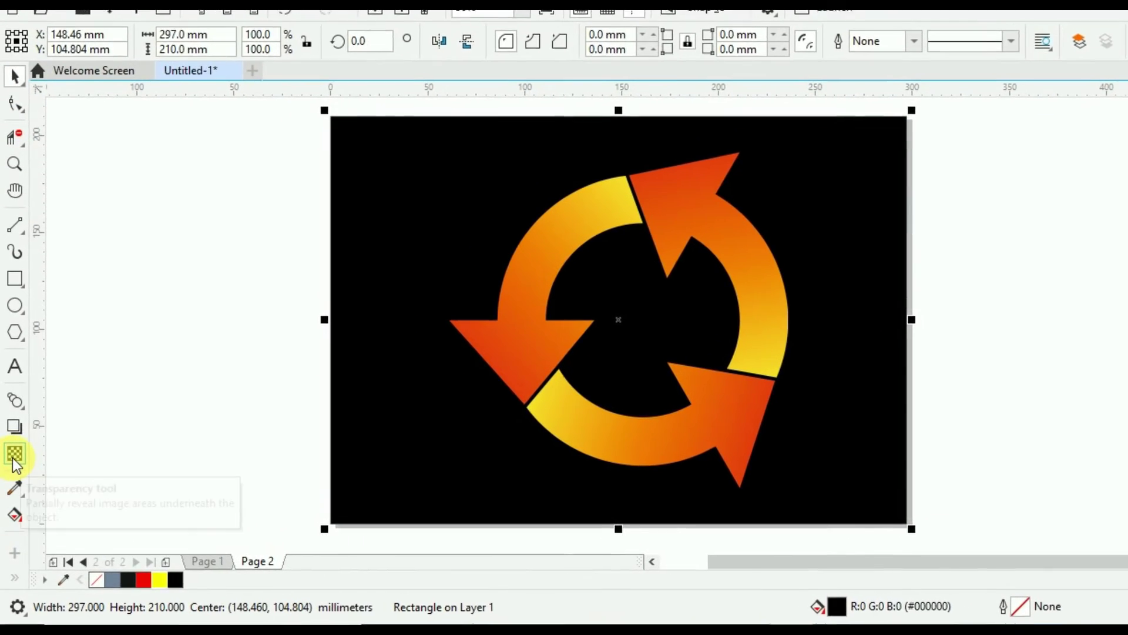
# Apply a texture transparency to the black background rectangle, using a fine-grained noise texture from the Samples library
pyautogui.click(14, 460)
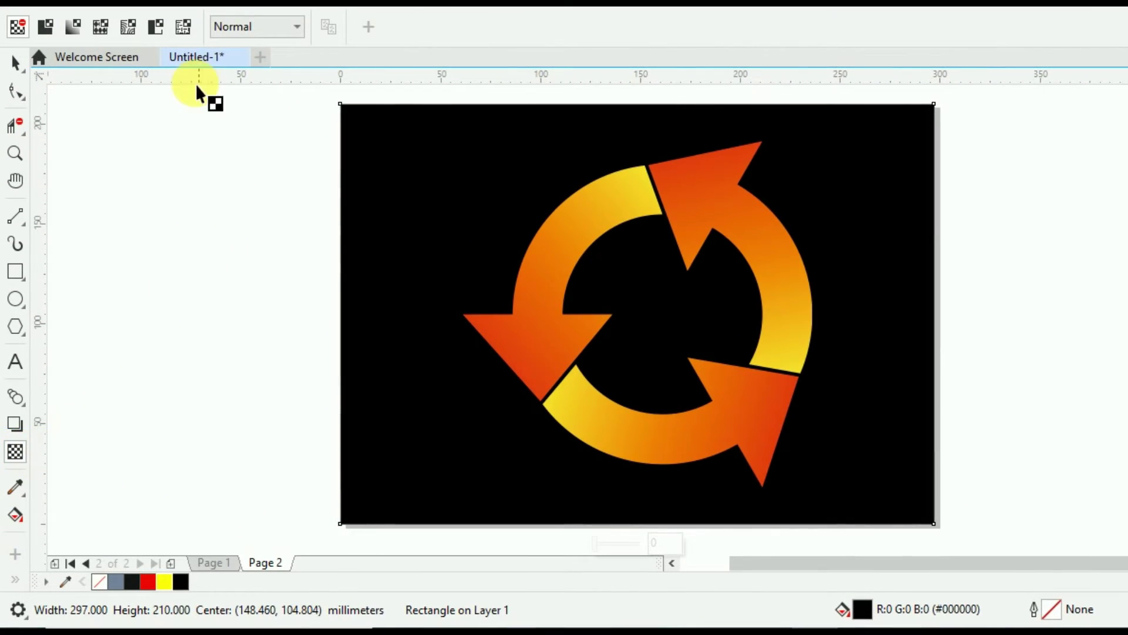
pyautogui.click(185, 28)
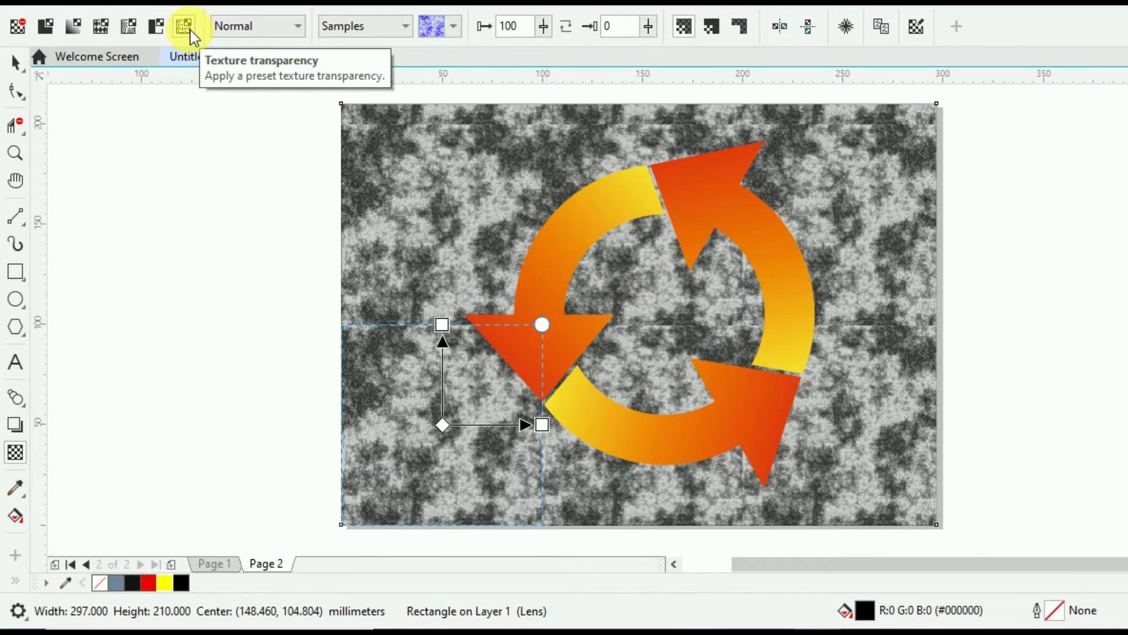
pyautogui.click(452, 28)
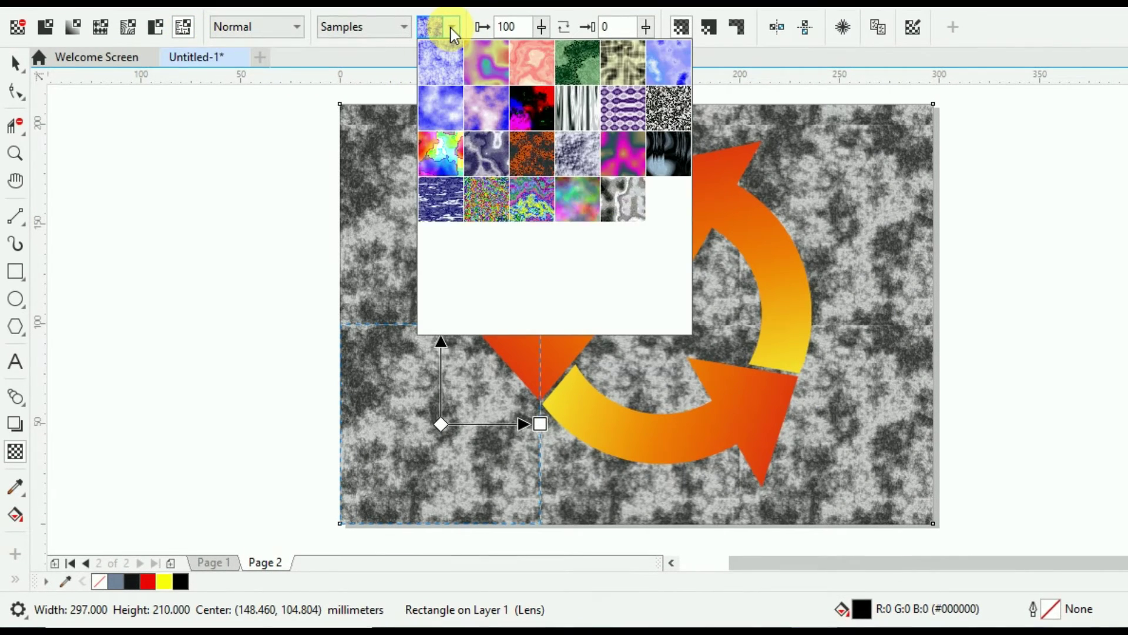
pyautogui.click(673, 259)
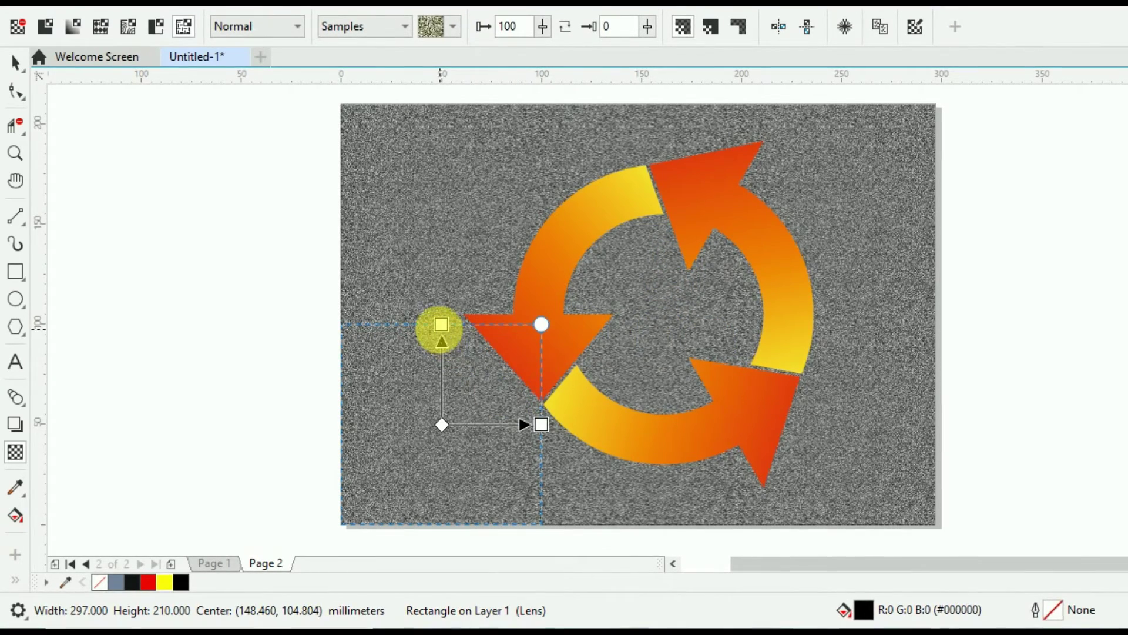
# Shrink the background's transparency texture tile to about 78 × 76 mm and deselect the rectangle
pyautogui.moveTo(442, 325); pyautogui.dragTo(440, 348)
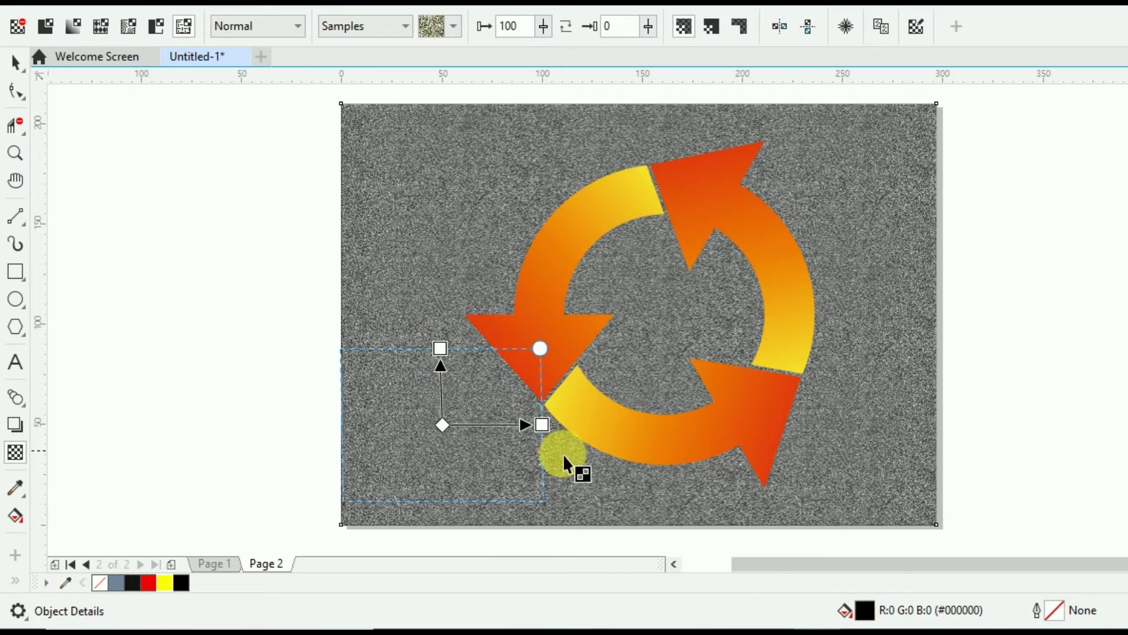
pyautogui.moveTo(543, 424); pyautogui.dragTo(518, 423)
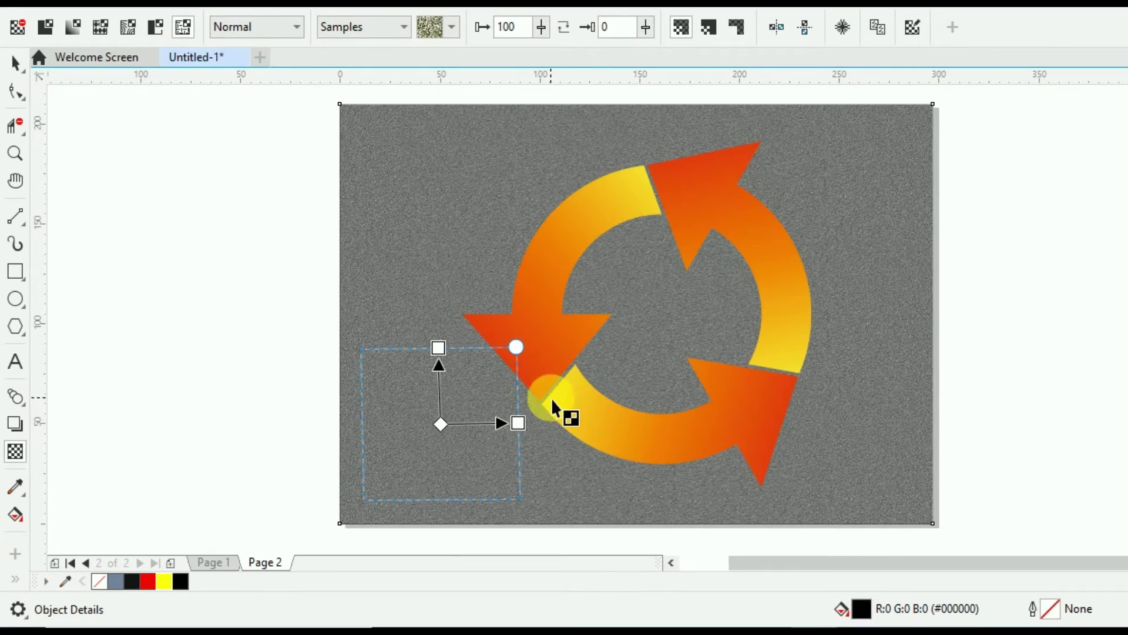
pyautogui.click(994, 404)
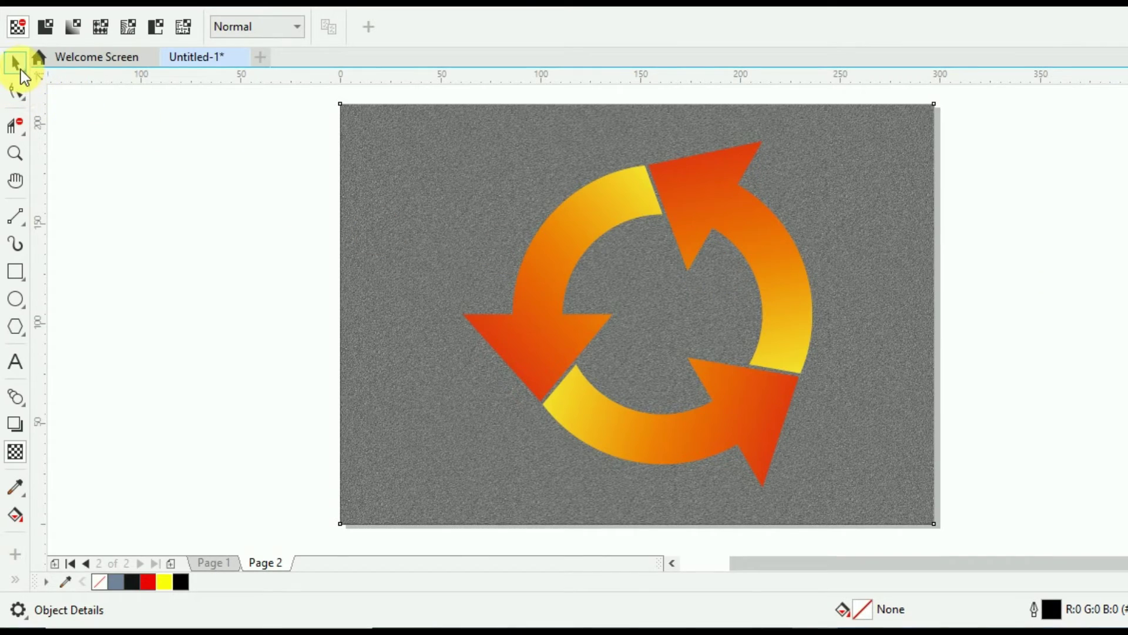
pyautogui.click(15, 59)
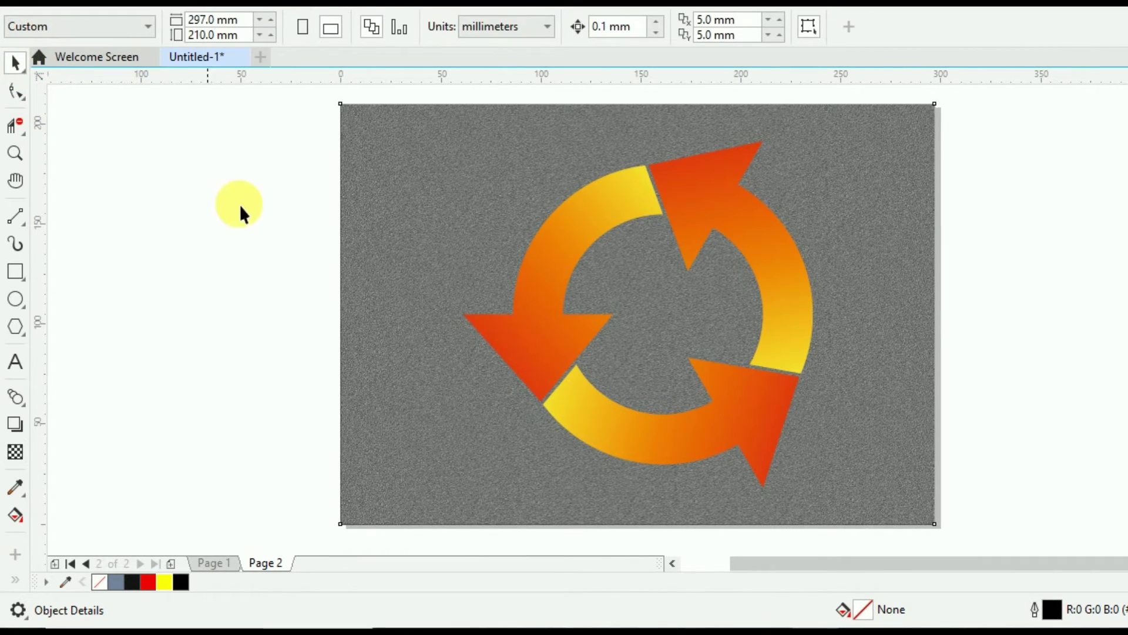
# Round all four corners of the textured background rectangle to a radius of about 16 mm and deselect it
pyautogui.click(394, 229)
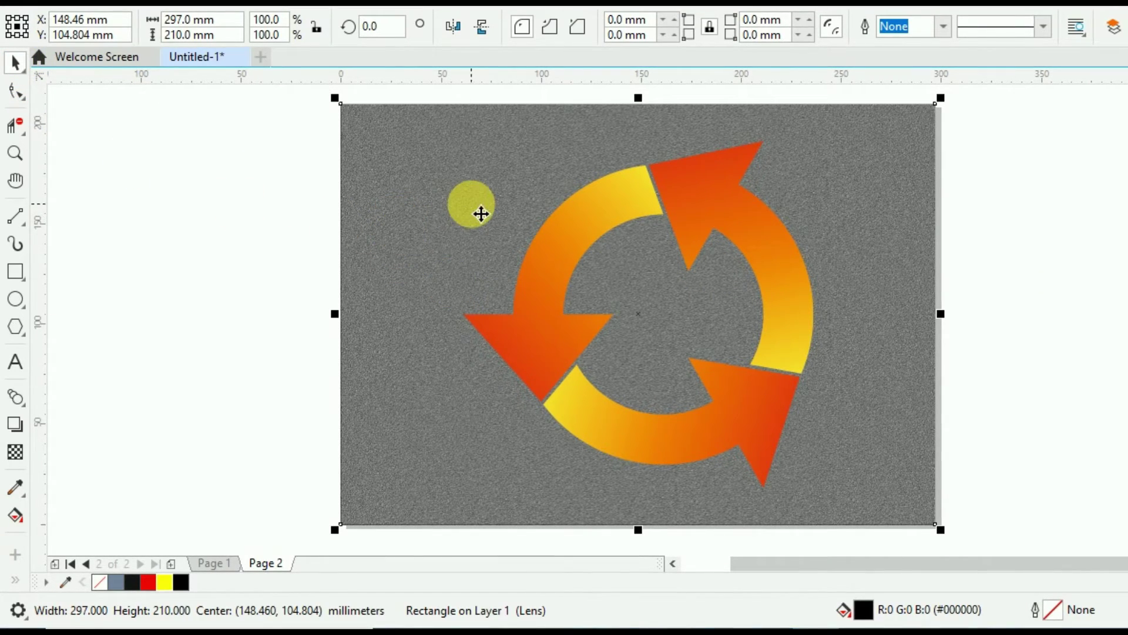
pyautogui.click(14, 92)
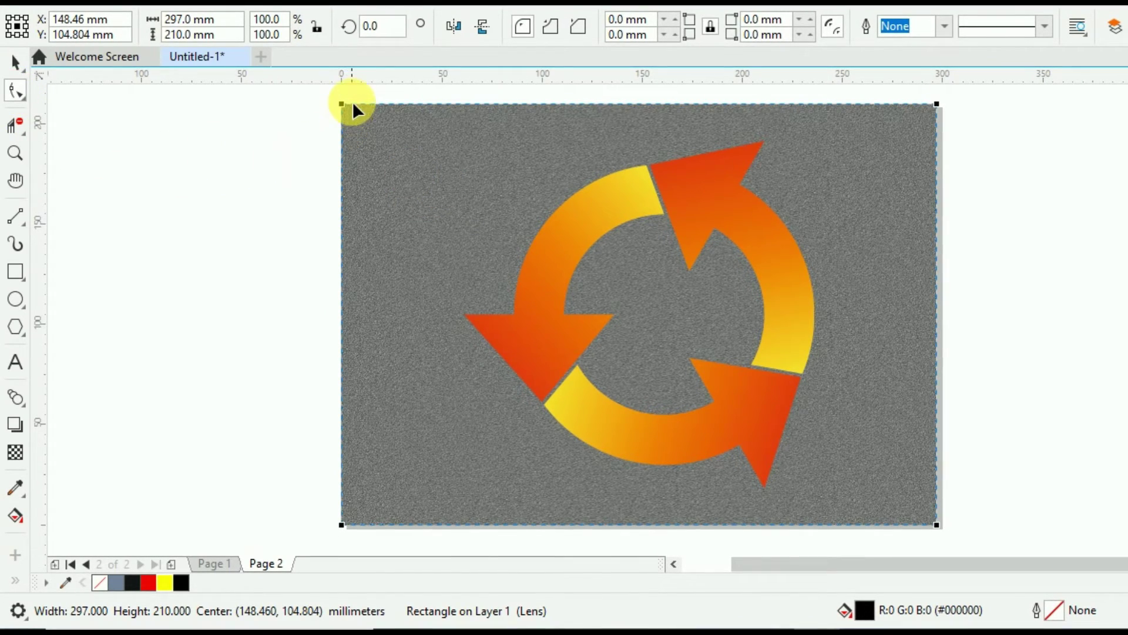
pyautogui.moveTo(342, 110); pyautogui.dragTo(334, 142)
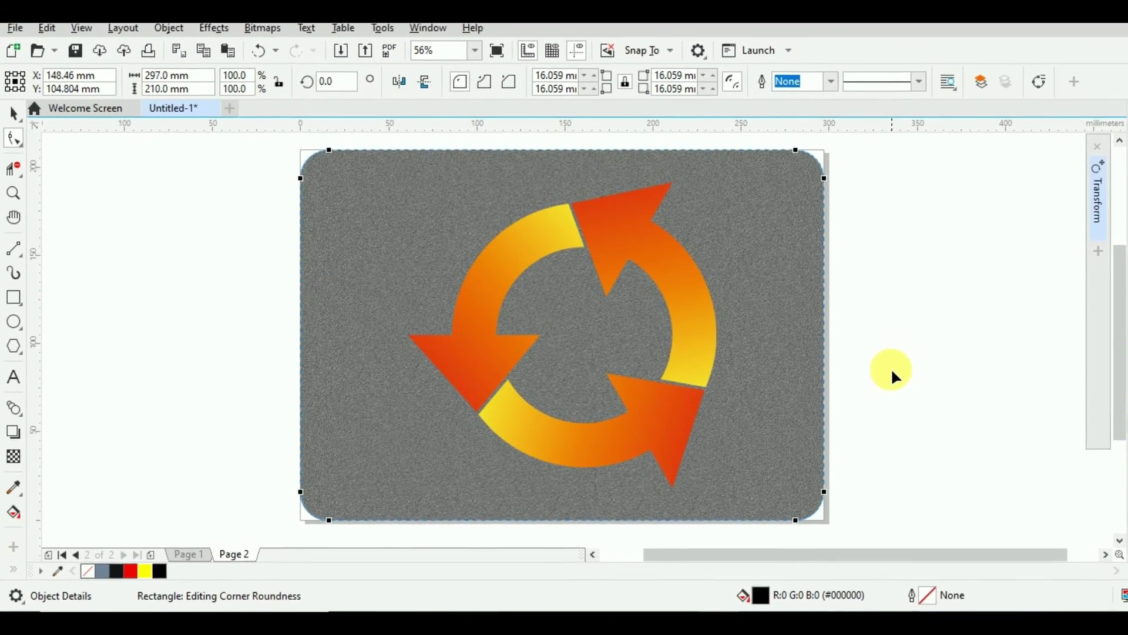
pyautogui.press('space')
pyautogui.click(192, 302)
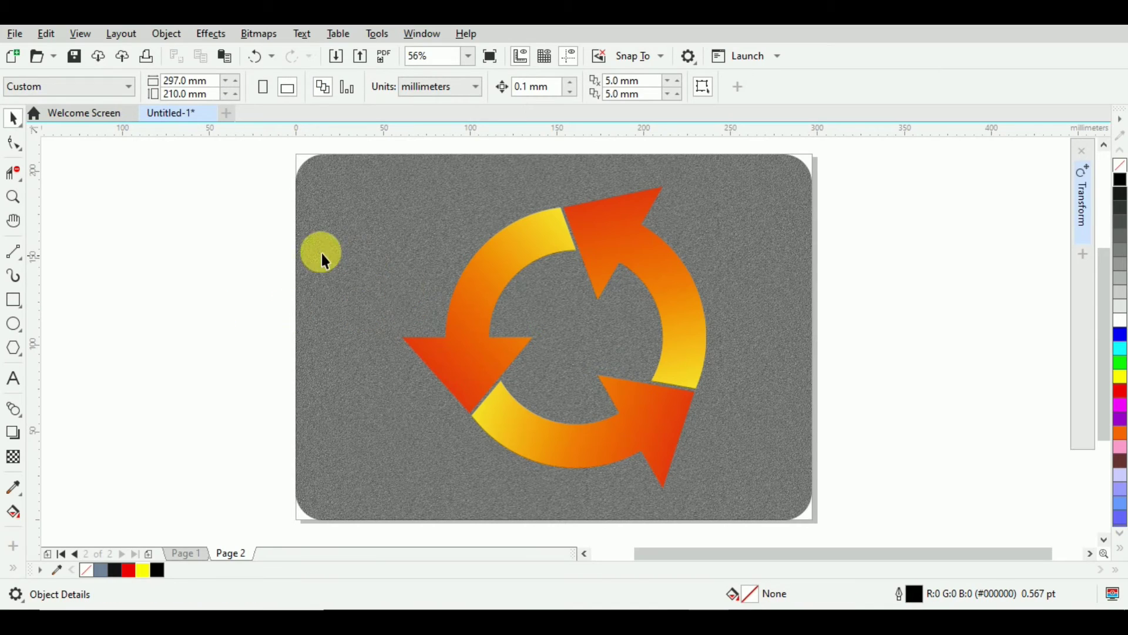
# Turn off the display of the page border
pyautogui.click(81, 34)
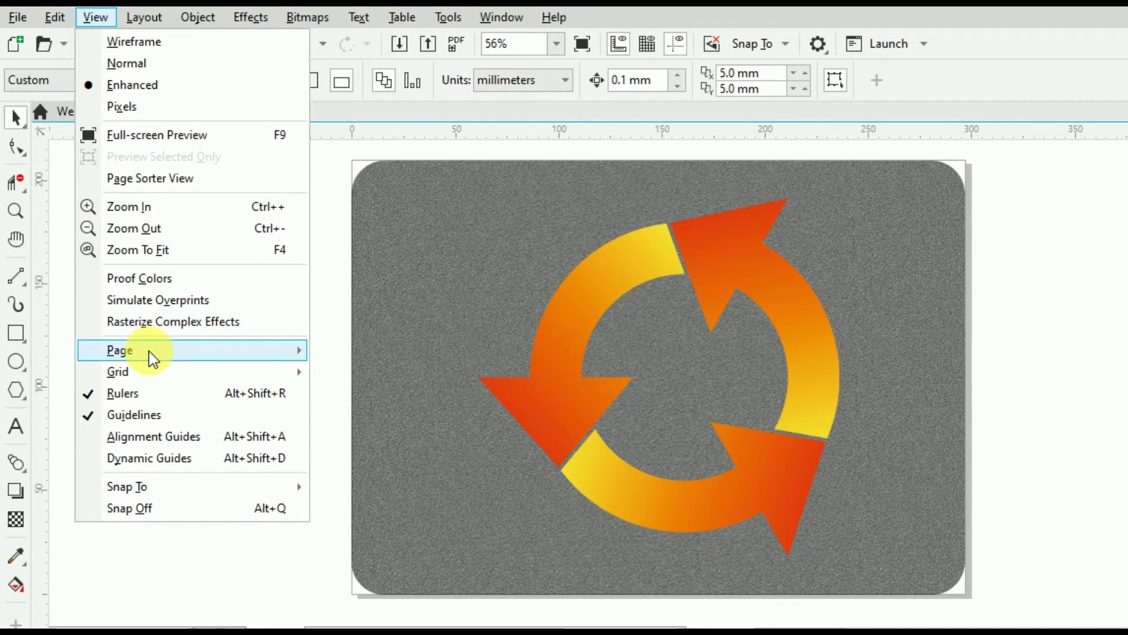
pyautogui.moveTo(241, 354)
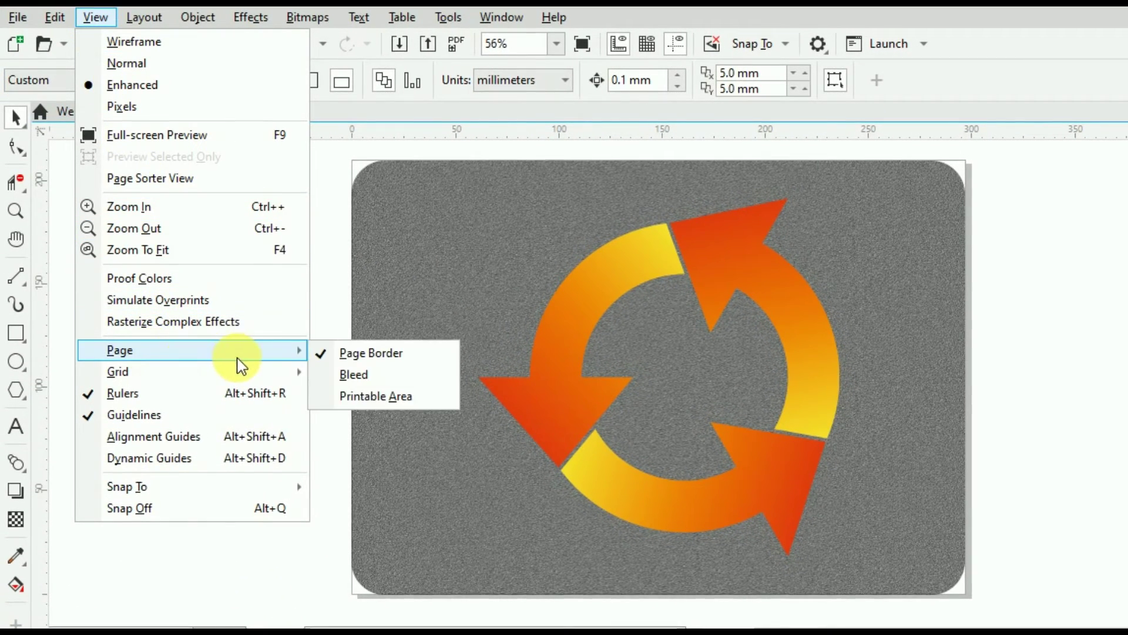
pyautogui.click(335, 356)
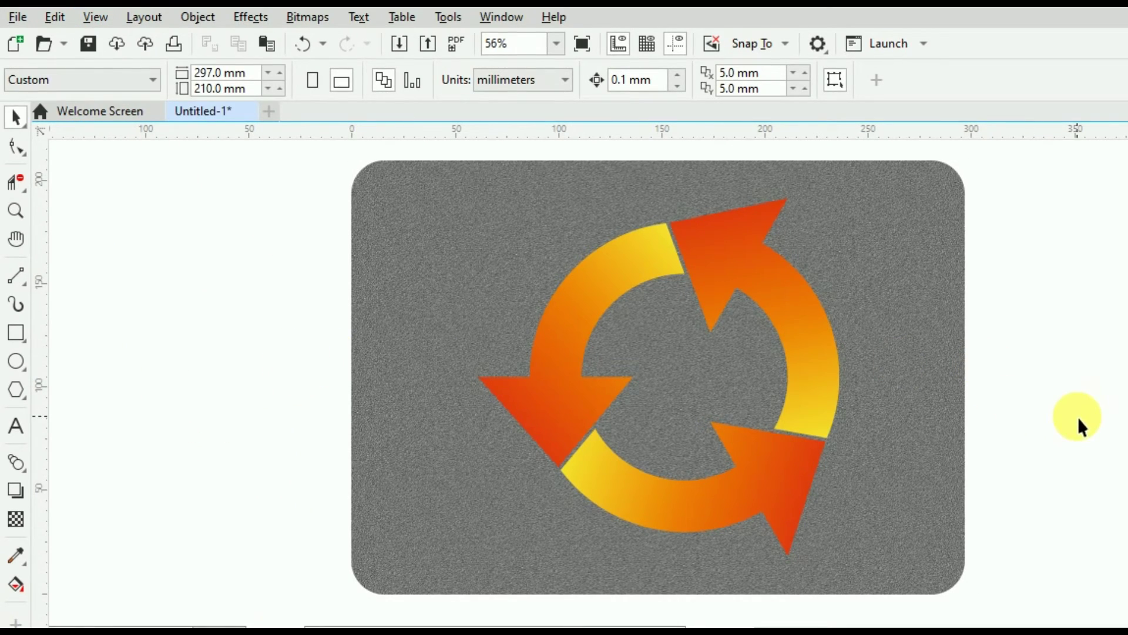
# Enlarge the three-arrow group from its center to about 199 × 197 mm, deselect it and check the artwork in full-screen preview
pyautogui.click(782, 477)
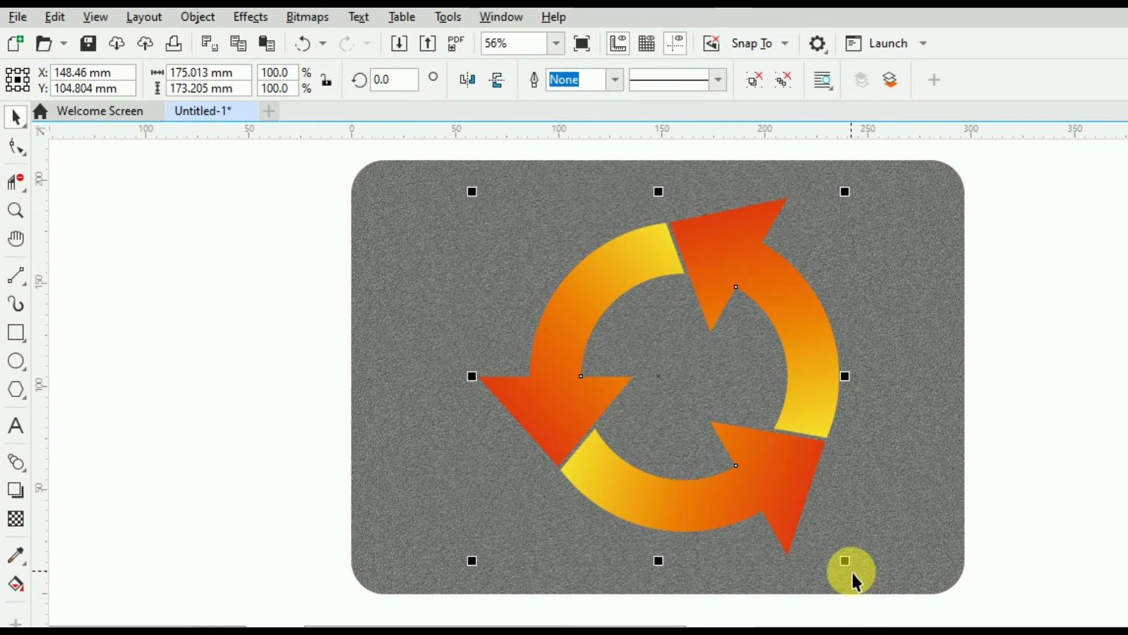
pyautogui.moveTo(857, 574); pyautogui.dragTo(885, 607)
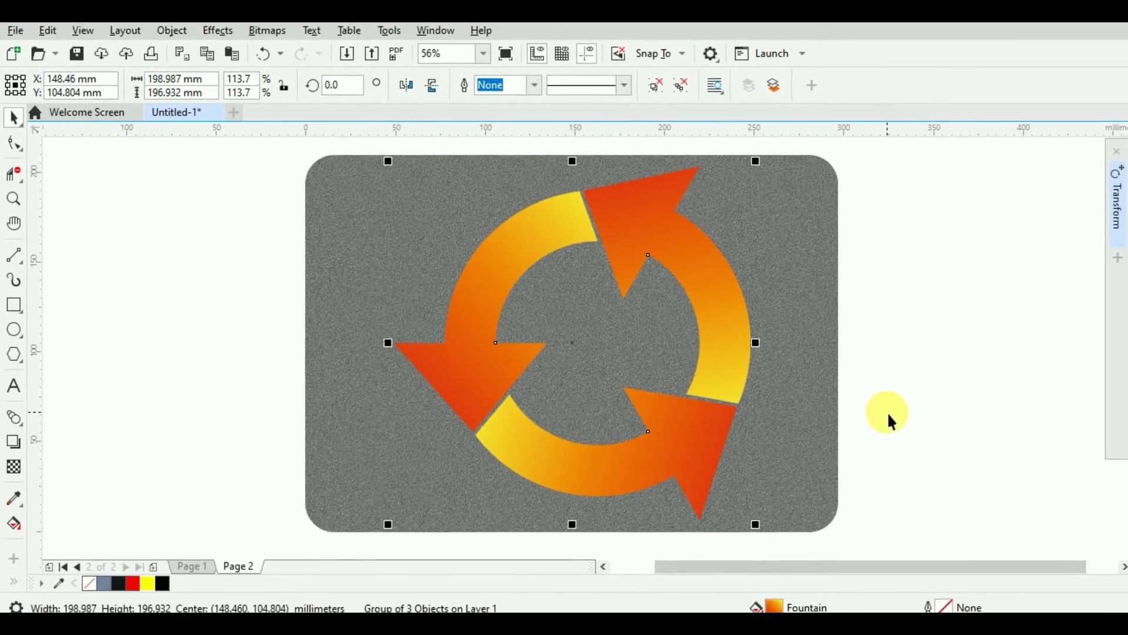
pyautogui.click(859, 404)
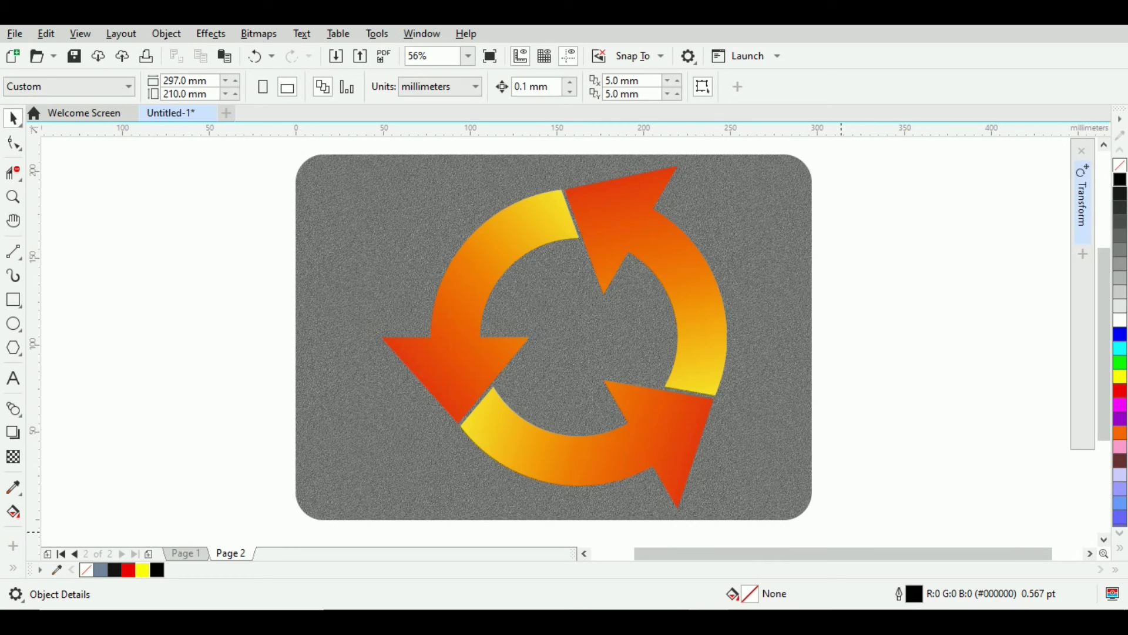
pyautogui.press('F9')
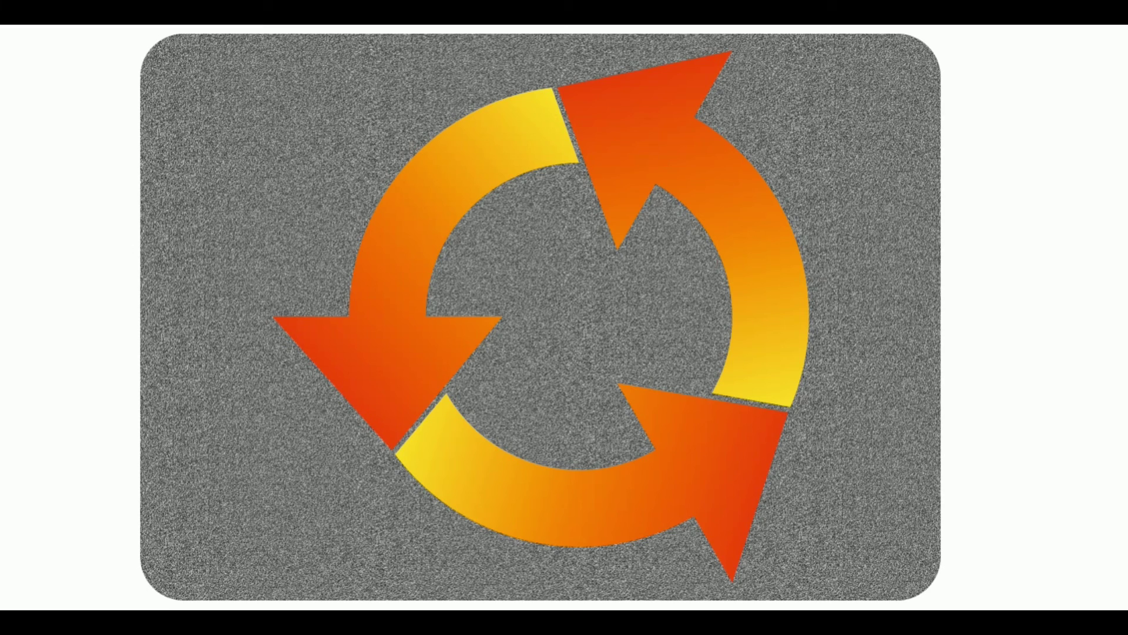
pyautogui.press('Escape')
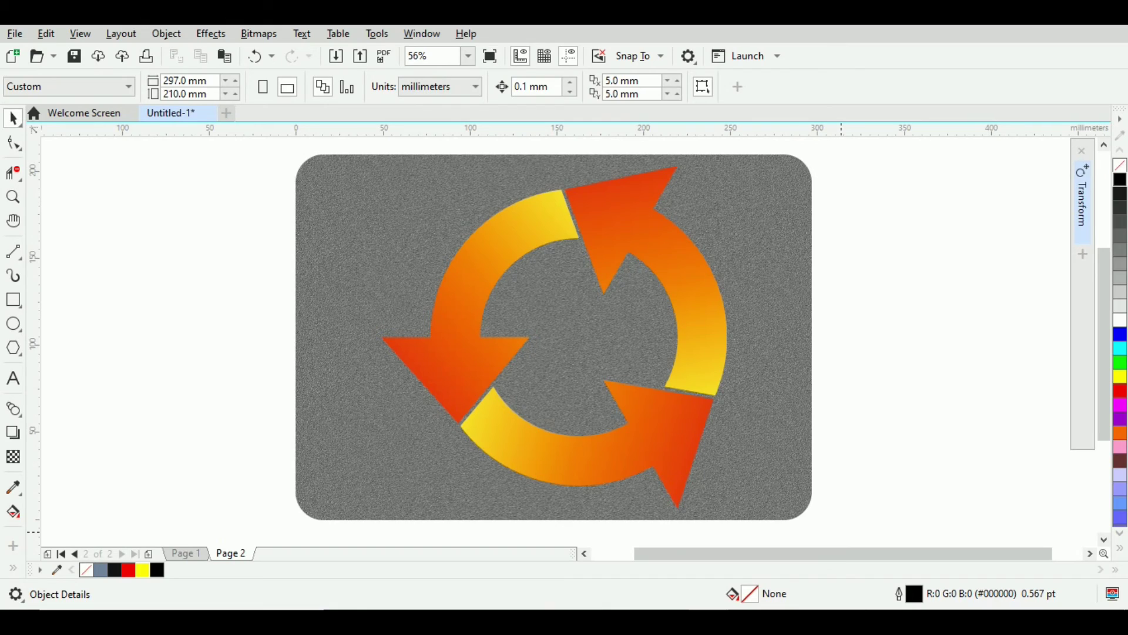